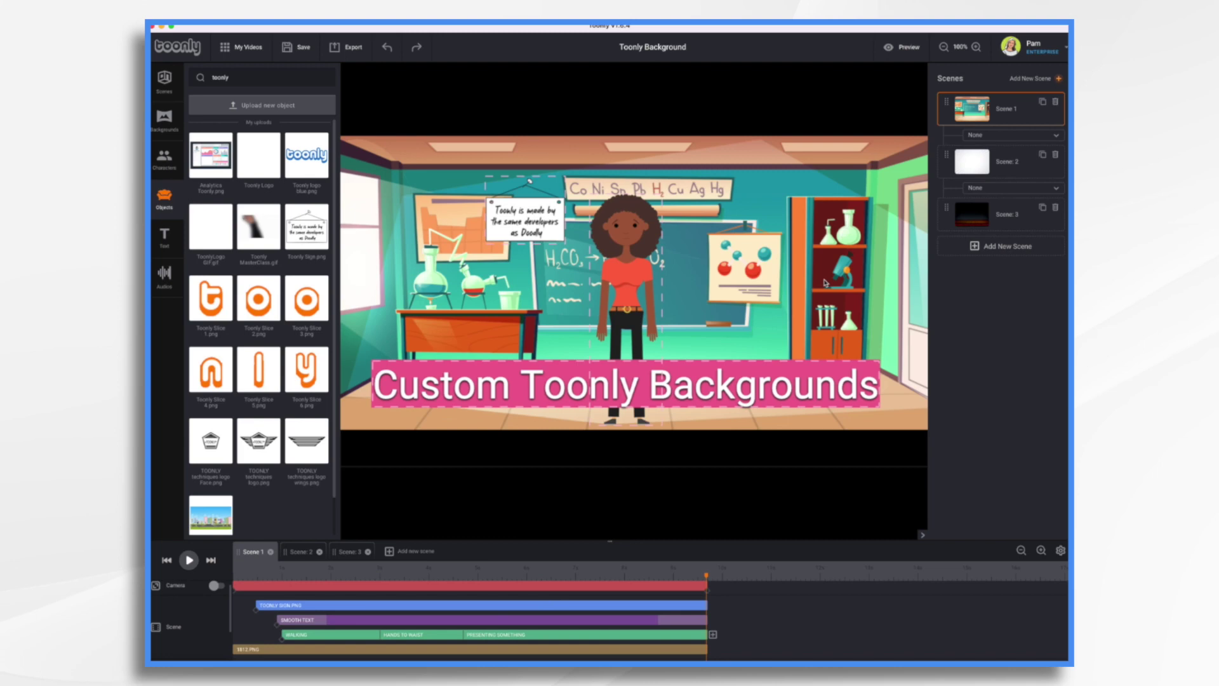
# Switch to Scene 3 and play it to reveal the Find, Upload and Add Background steps.
pyautogui.click(298, 553)
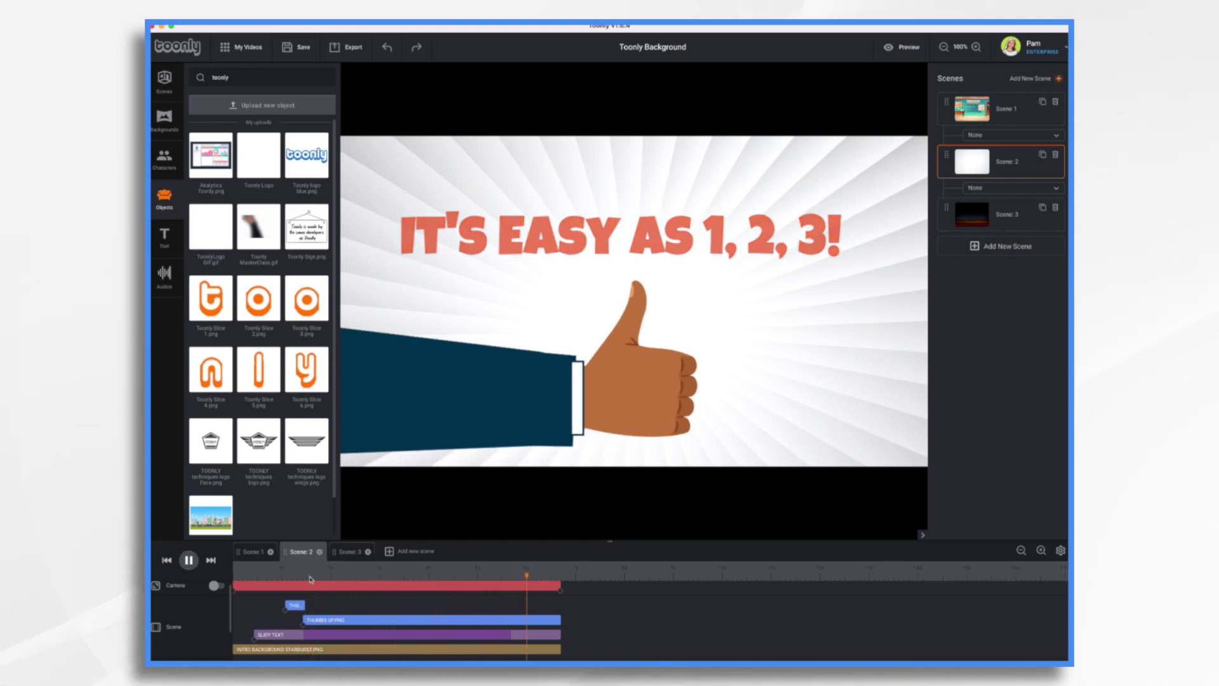
pyautogui.click(349, 552)
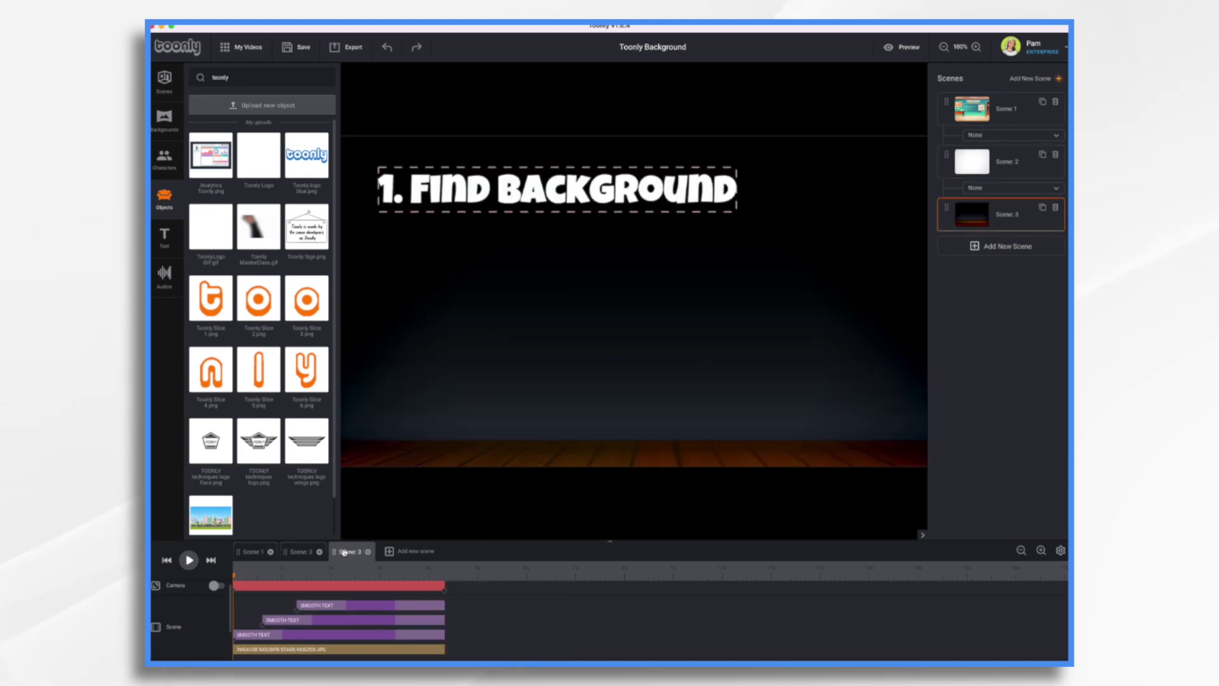
pyautogui.click(190, 561)
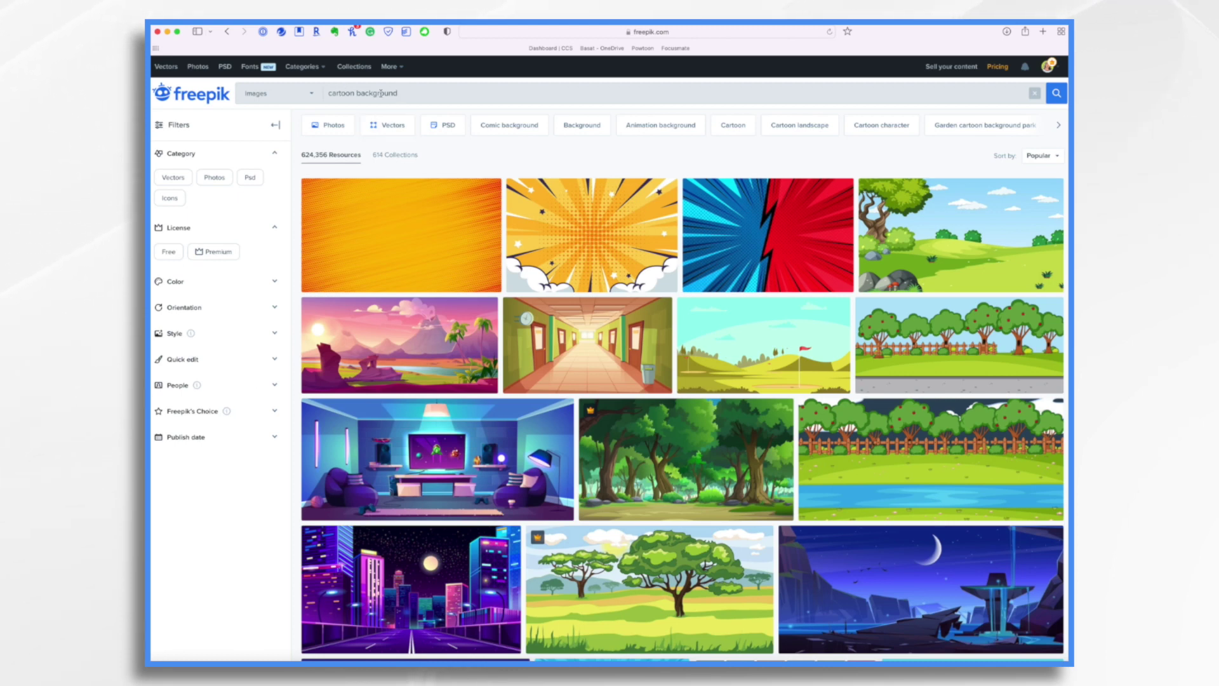
# Scroll the first page of 'cartoon background' results and go to the next page.
pyautogui.moveTo(659, 343)
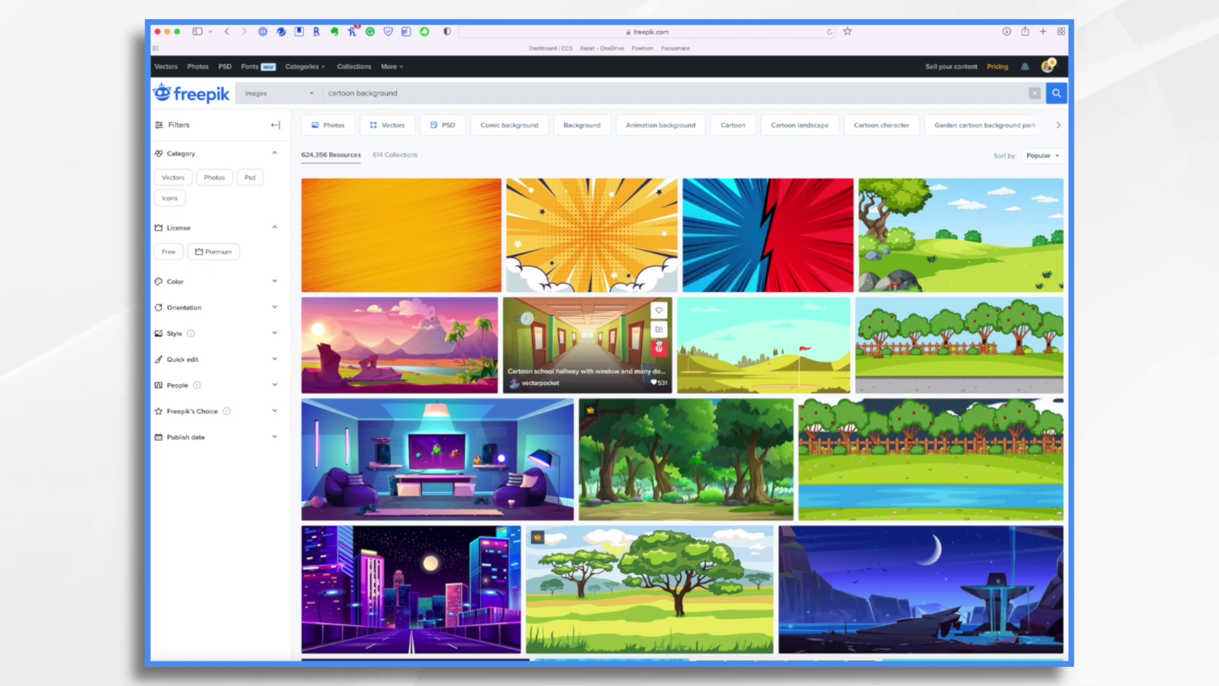
pyautogui.scroll(-15, 659, 343)
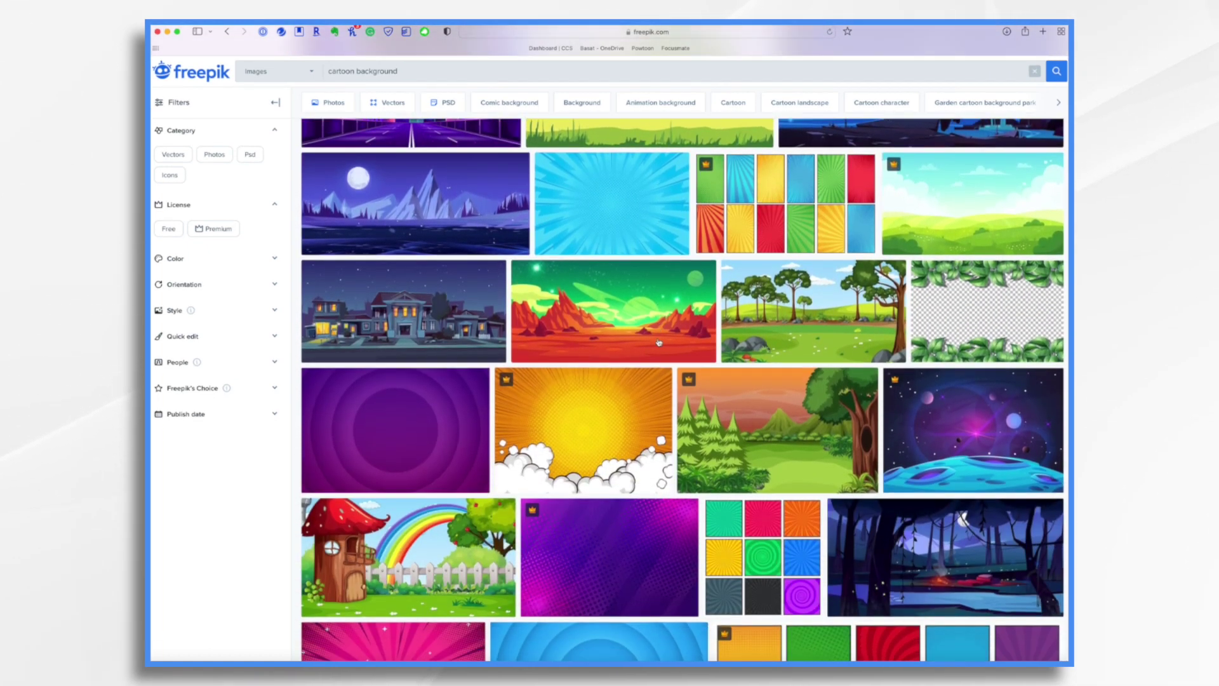
pyautogui.scroll(-10, 659, 343)
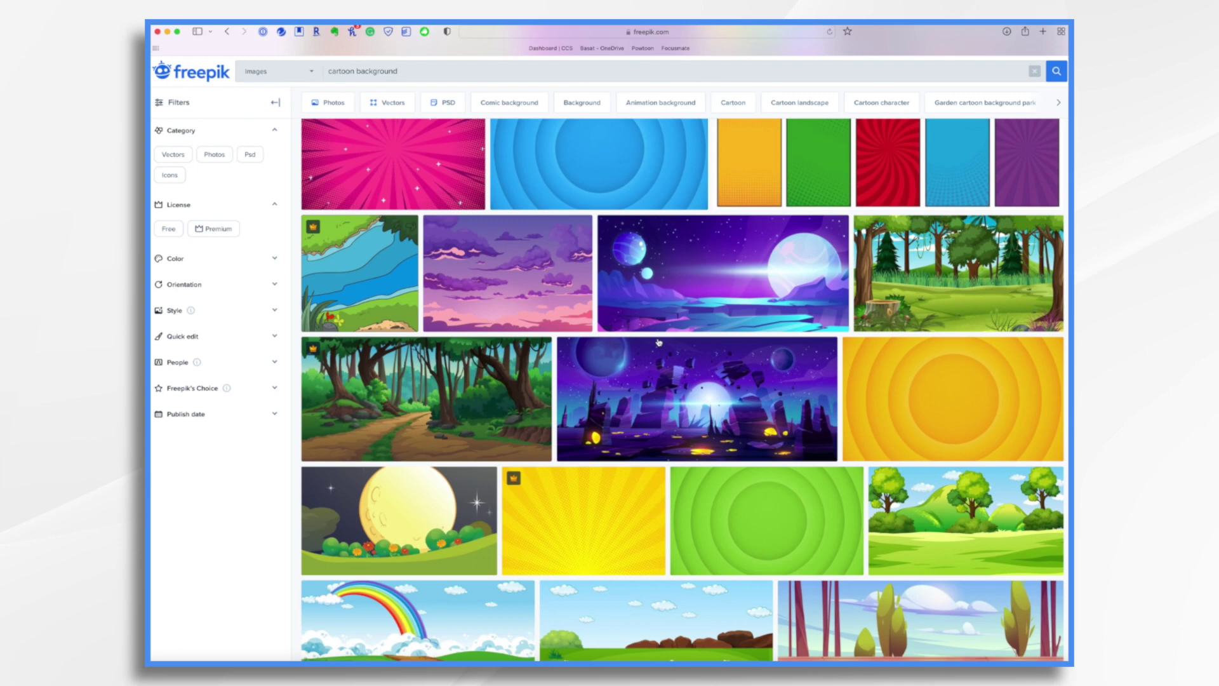
pyautogui.scroll(-5, 659, 343)
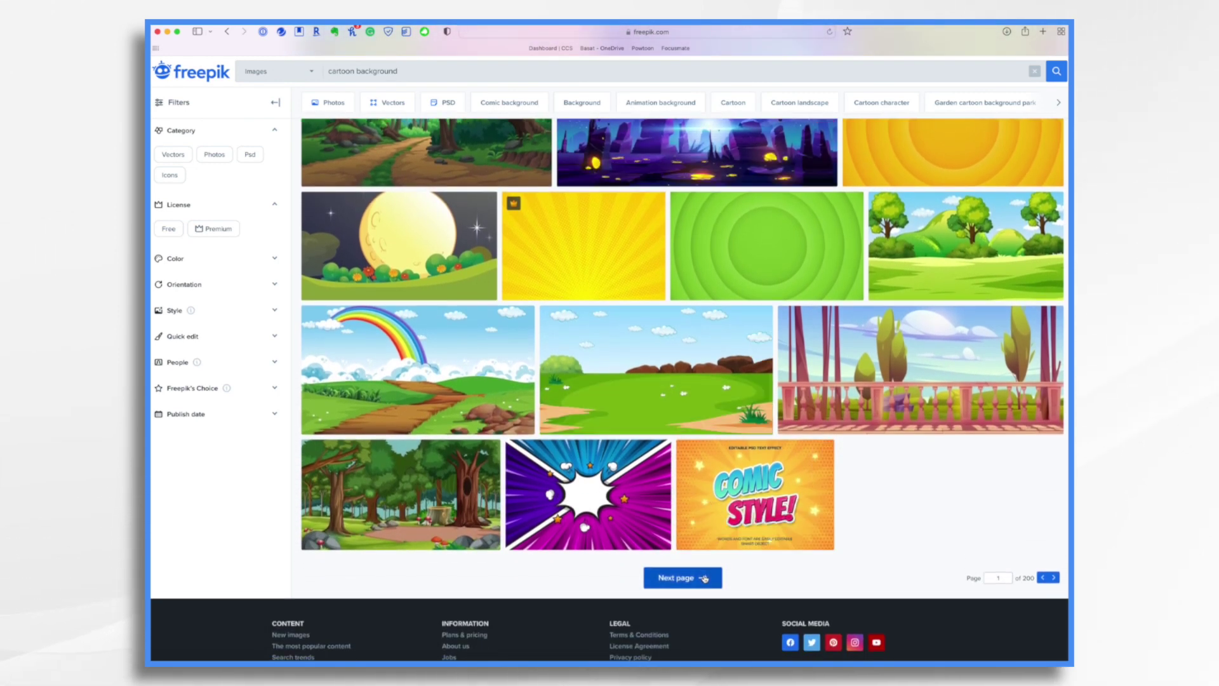
pyautogui.click(704, 579)
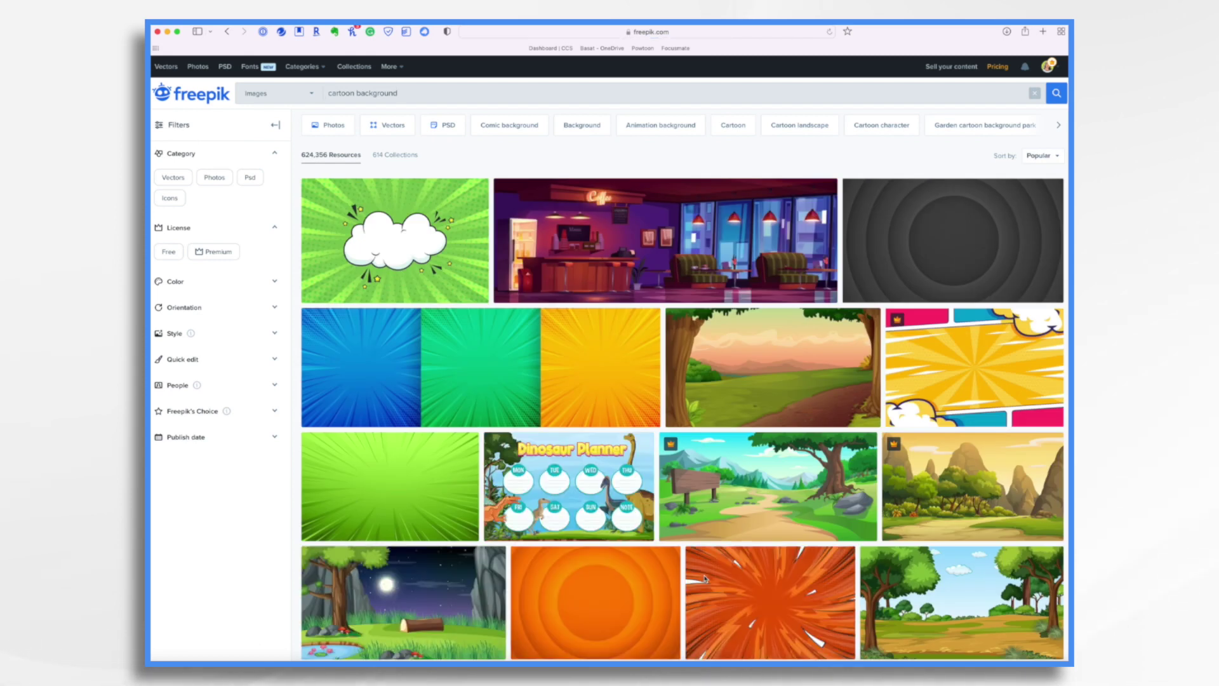
# Scroll down through the second results page and back up toward the top.
pyautogui.scroll(-3, 704, 578)
pyautogui.scroll(-2, 705, 579)
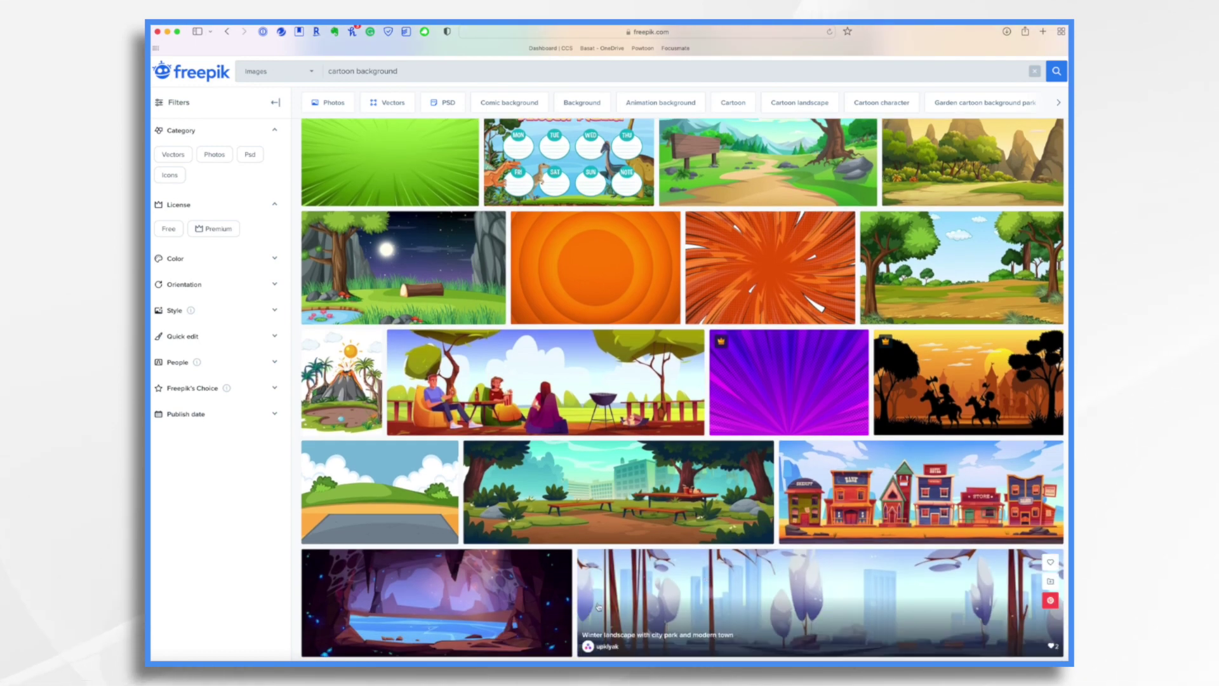
pyautogui.scroll(-3, 404, 313)
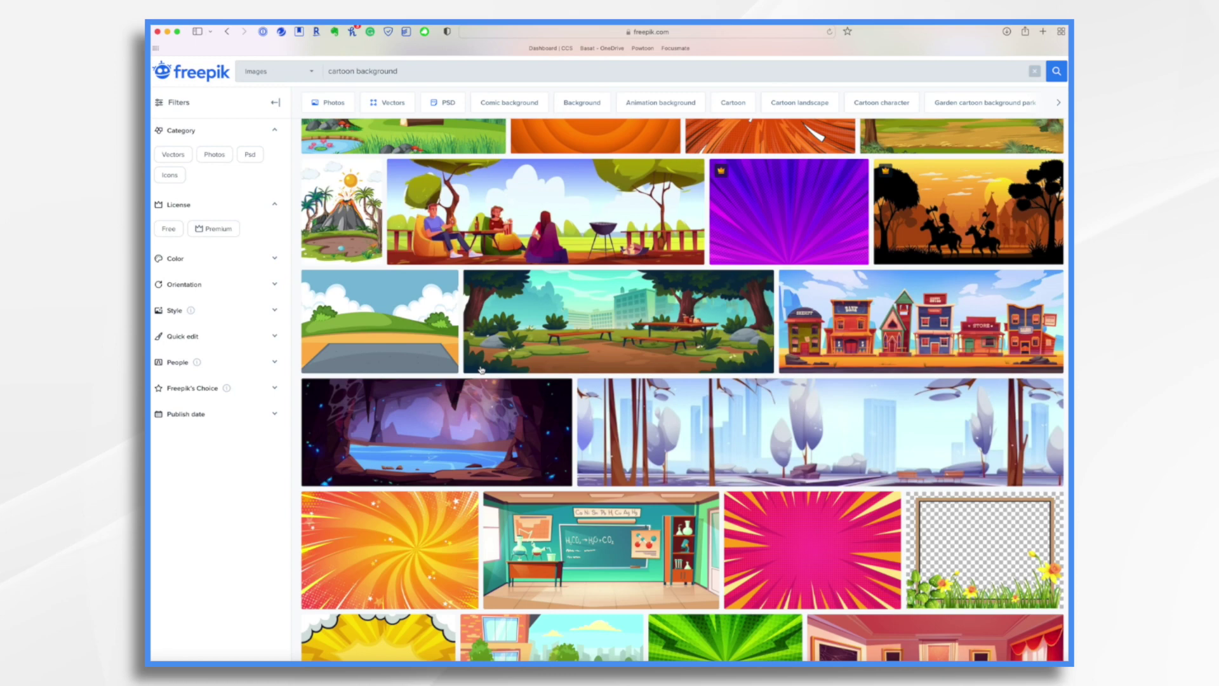
pyautogui.scroll(-2, 508, 367)
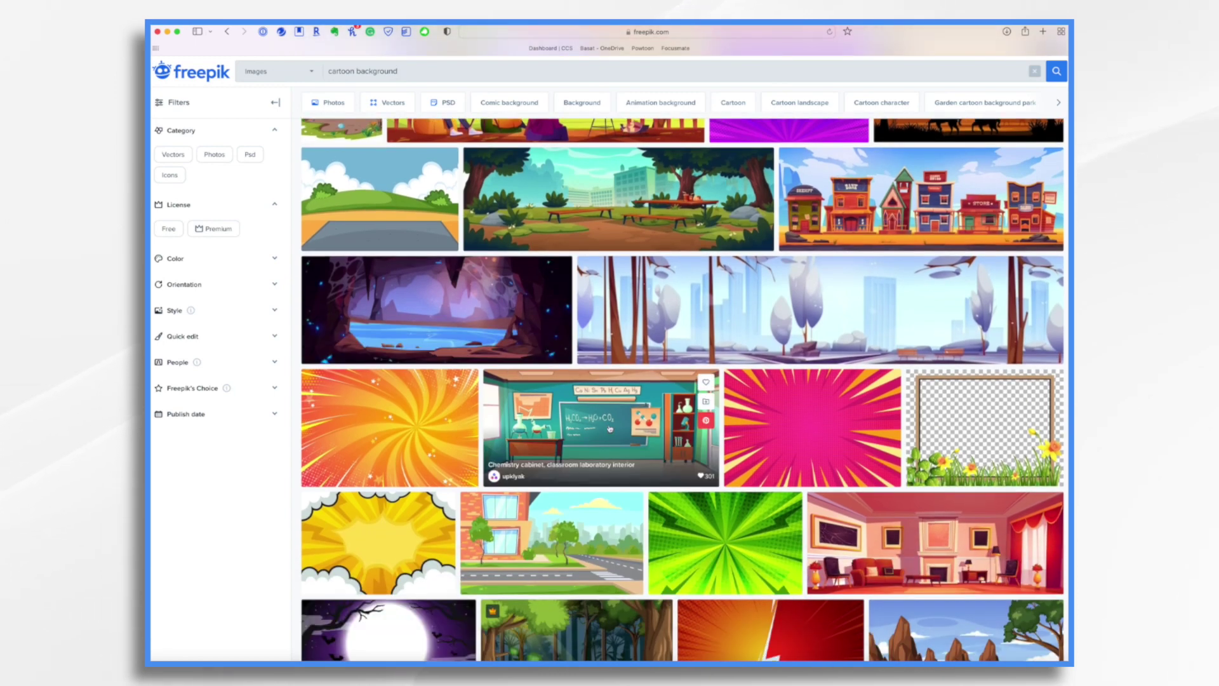
pyautogui.scroll(-4, 610, 420)
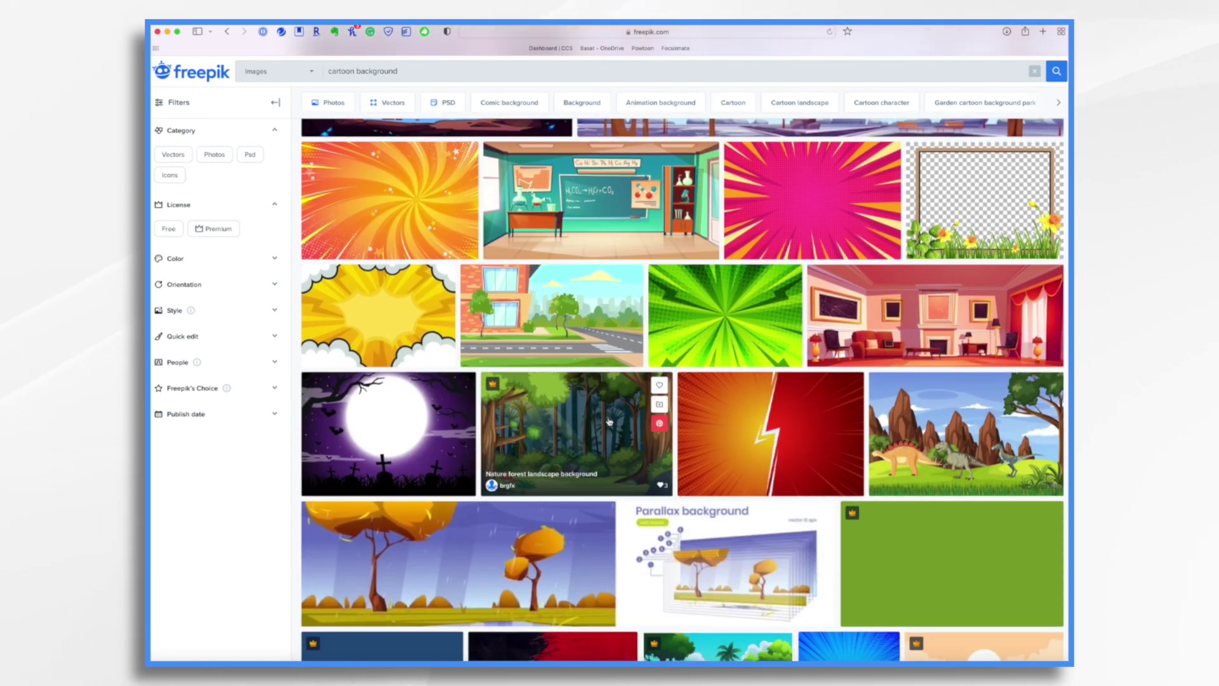
pyautogui.scroll(-1, 608, 422)
pyautogui.scroll(-3, 609, 421)
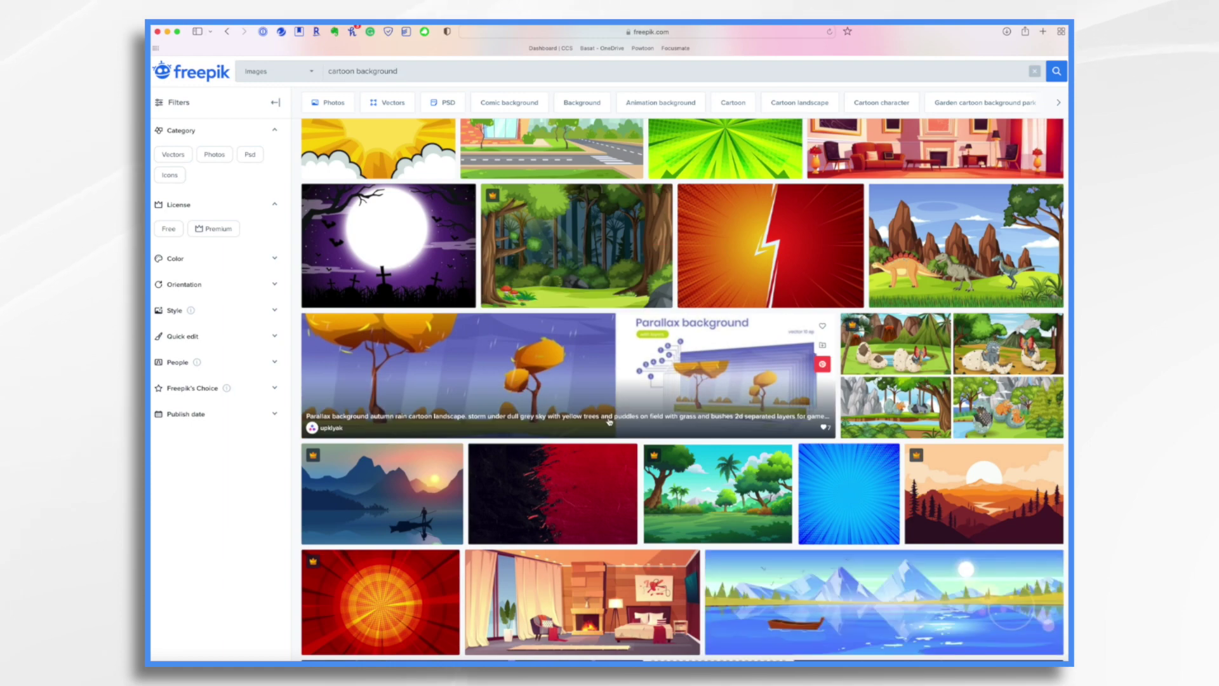
pyautogui.scroll(-5, 609, 421)
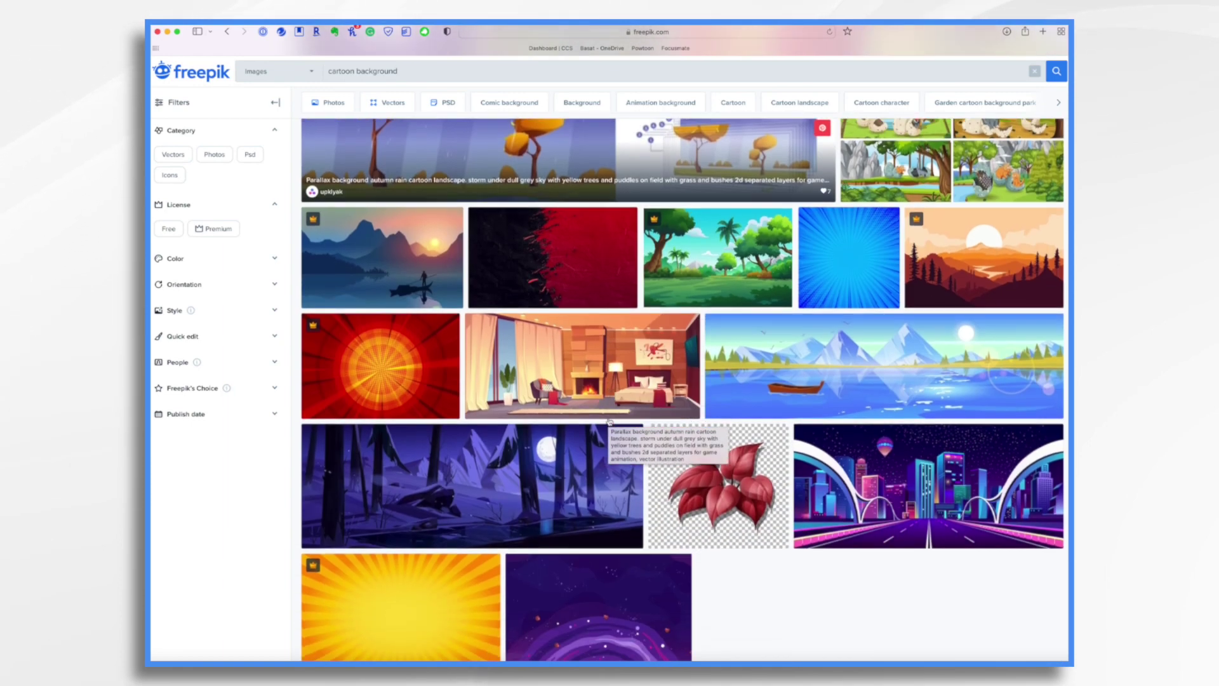
pyautogui.scroll(10, 541, 366)
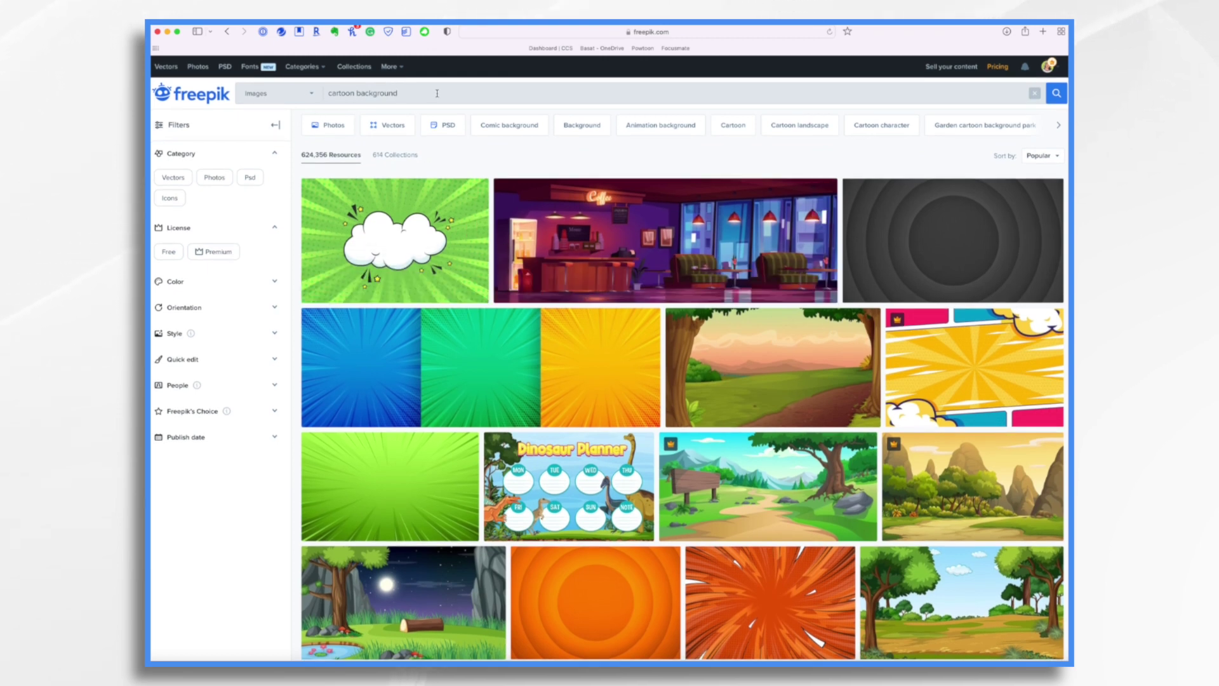
# Search Freepik for 'cartoon background school' and scroll through the 37,321 results.
pyautogui.write('school')
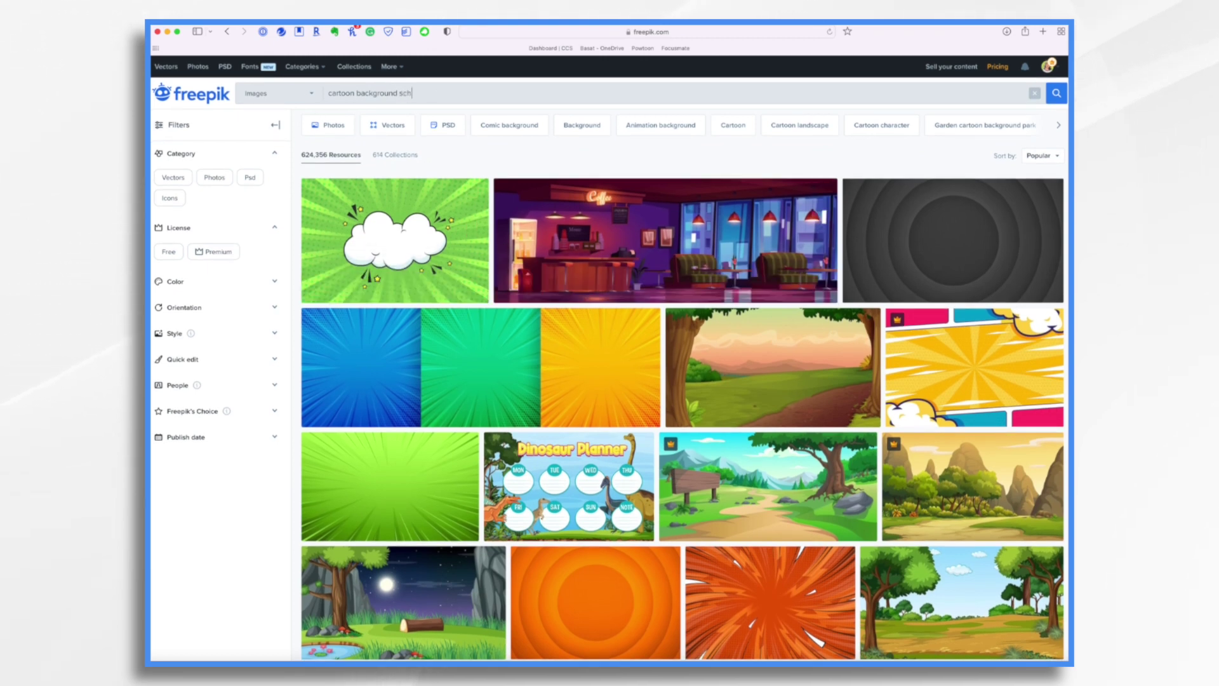
pyautogui.press('Return')
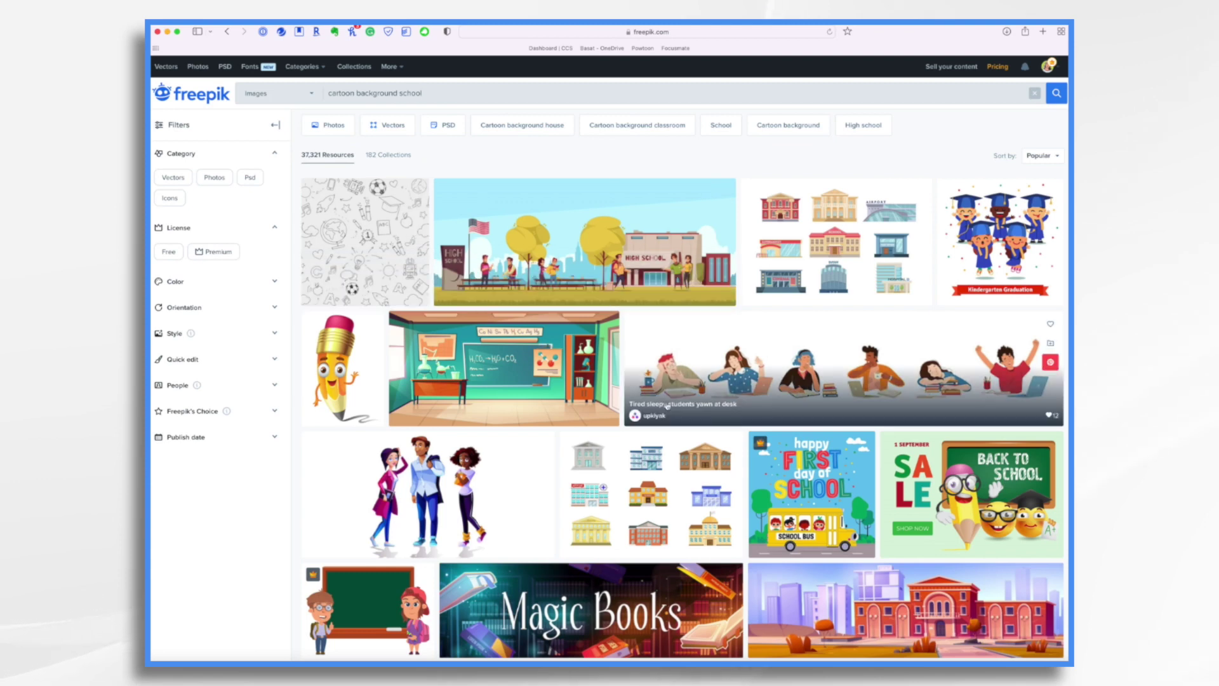
pyautogui.scroll(-1, 668, 407)
pyautogui.scroll(-3, 668, 408)
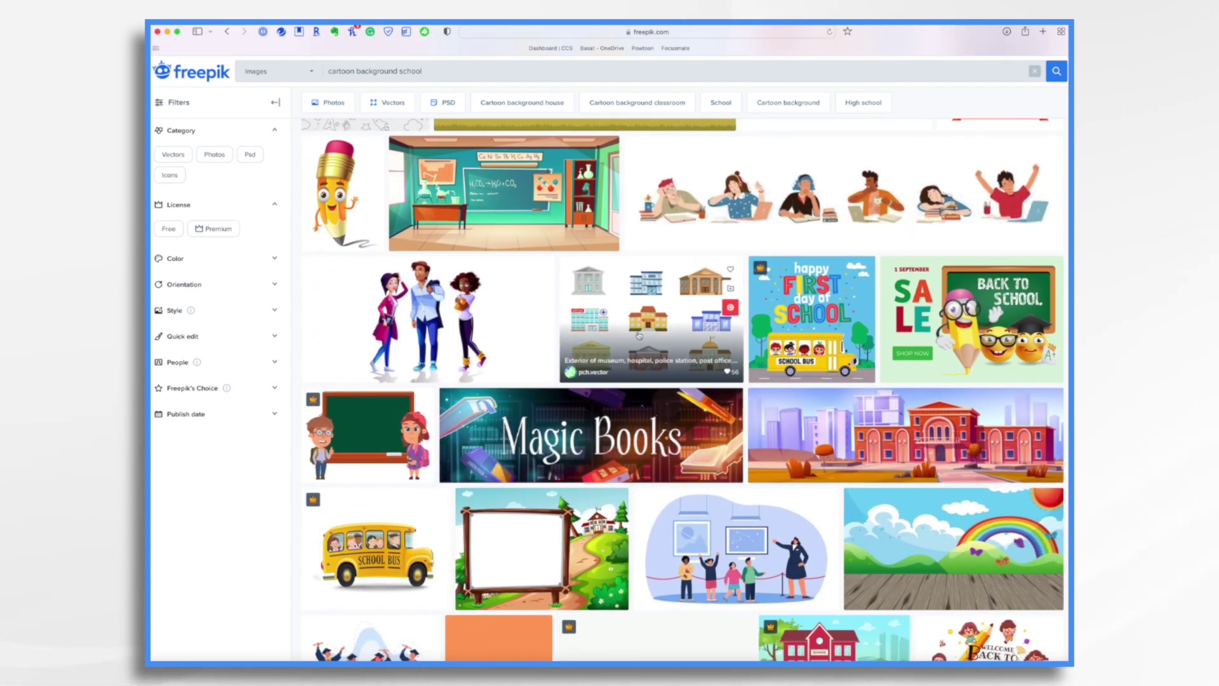
pyautogui.scroll(-4, 413, 402)
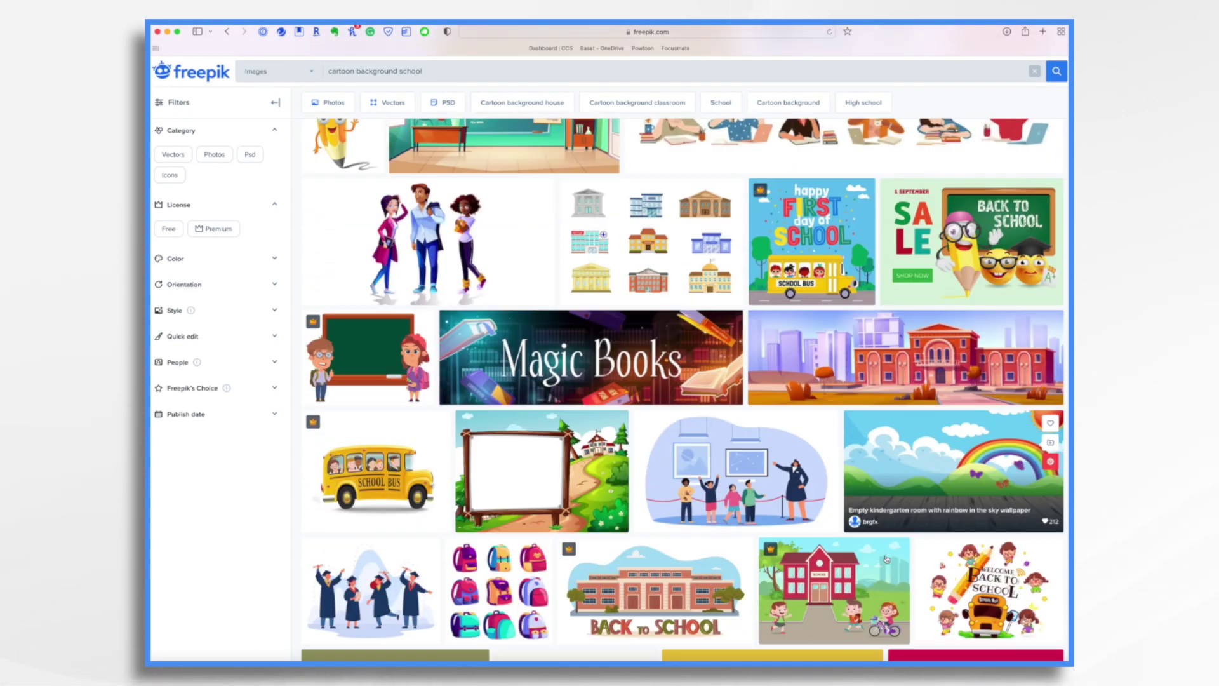
pyautogui.scroll(-3, 413, 402)
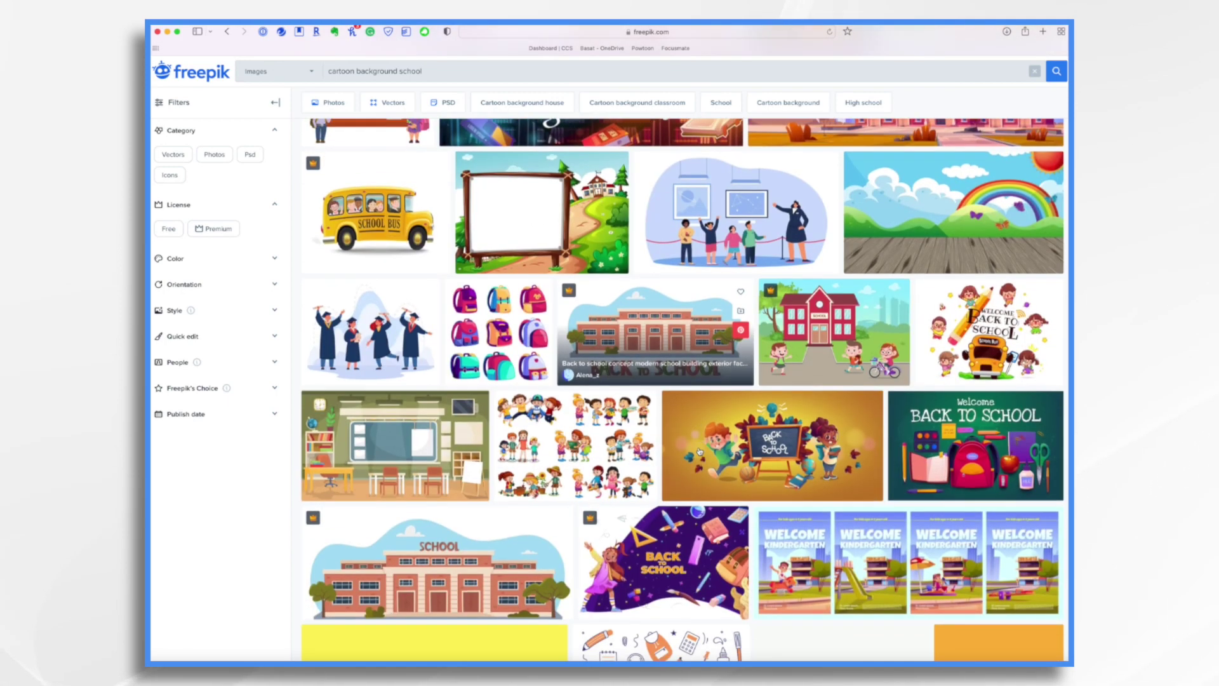
pyautogui.scroll(10, 448, 85)
pyautogui.click(447, 85)
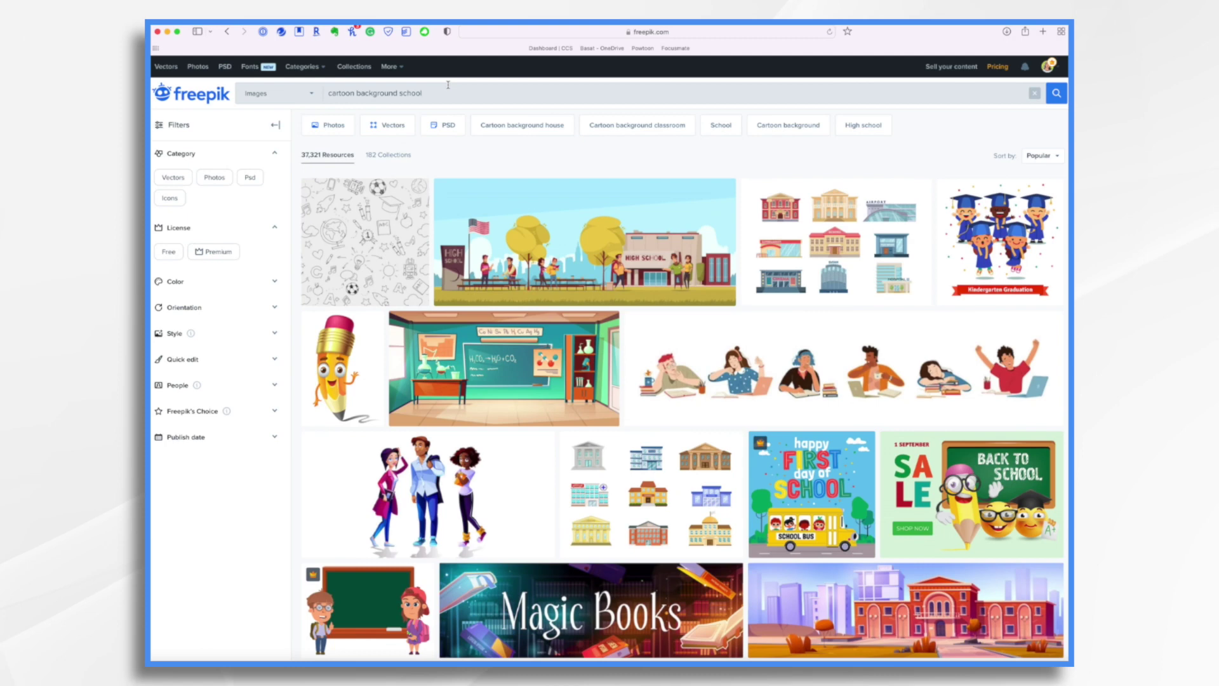
# Change the search to 'cartoon background city' and scroll the results.
pyautogui.press('BackSpace')
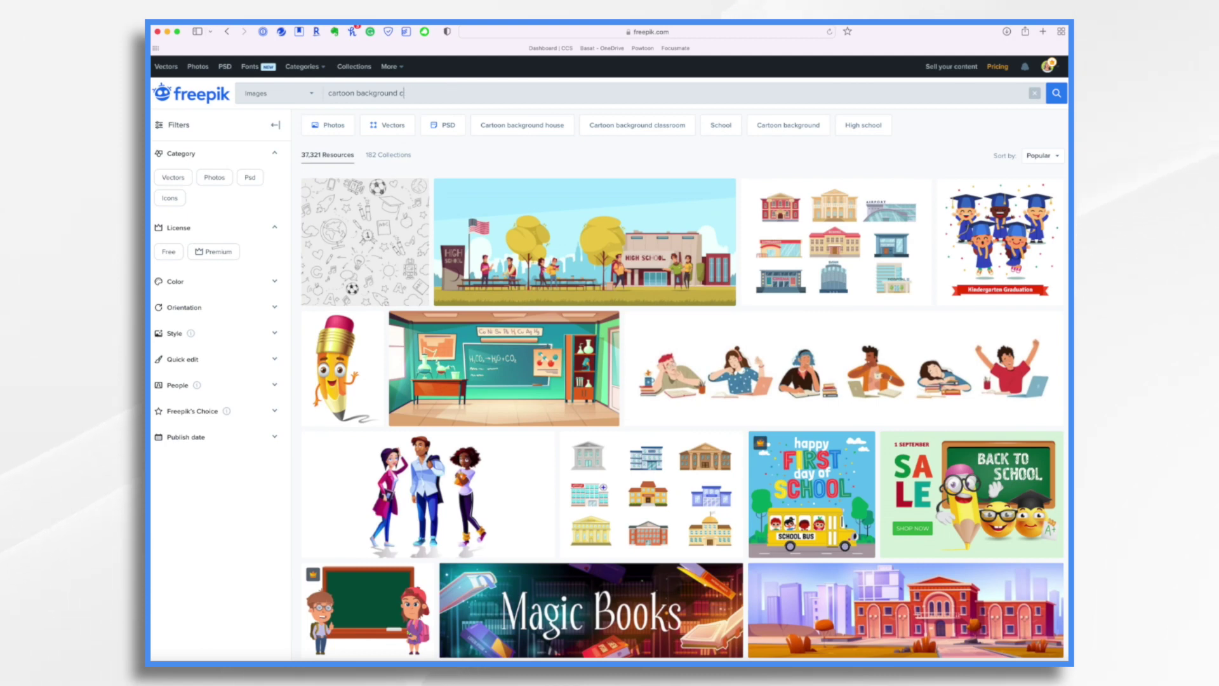
pyautogui.write('city')
pyautogui.press('Return')
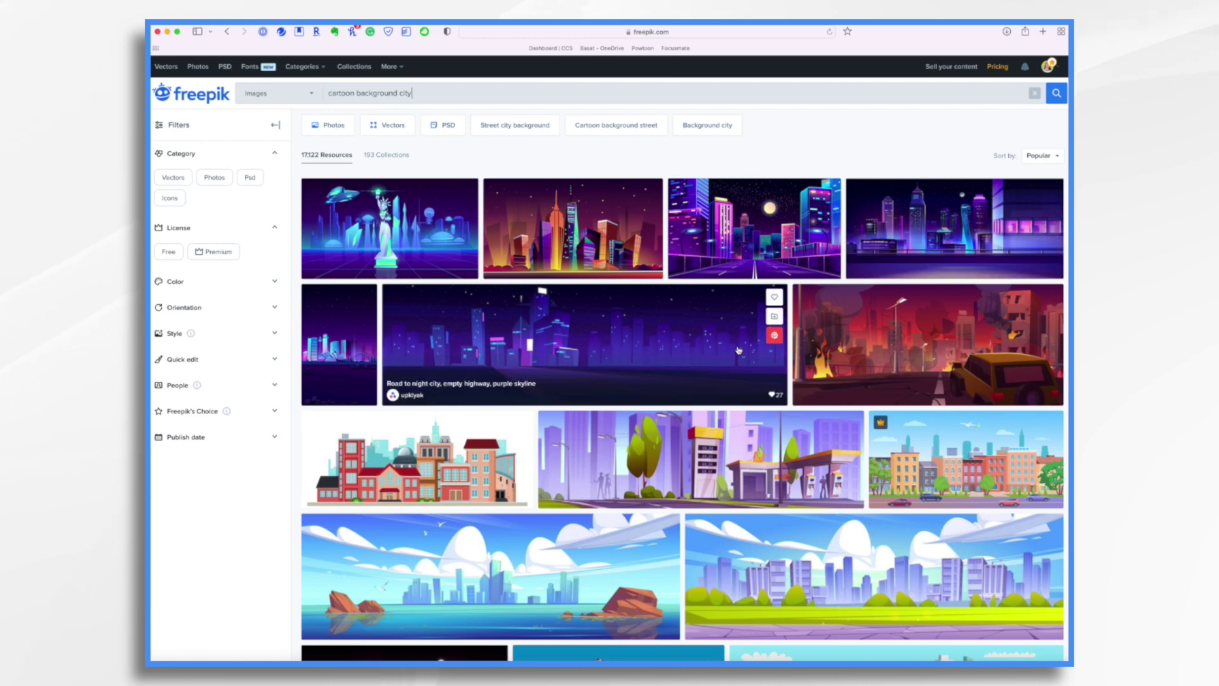
pyautogui.scroll(-3, 740, 357)
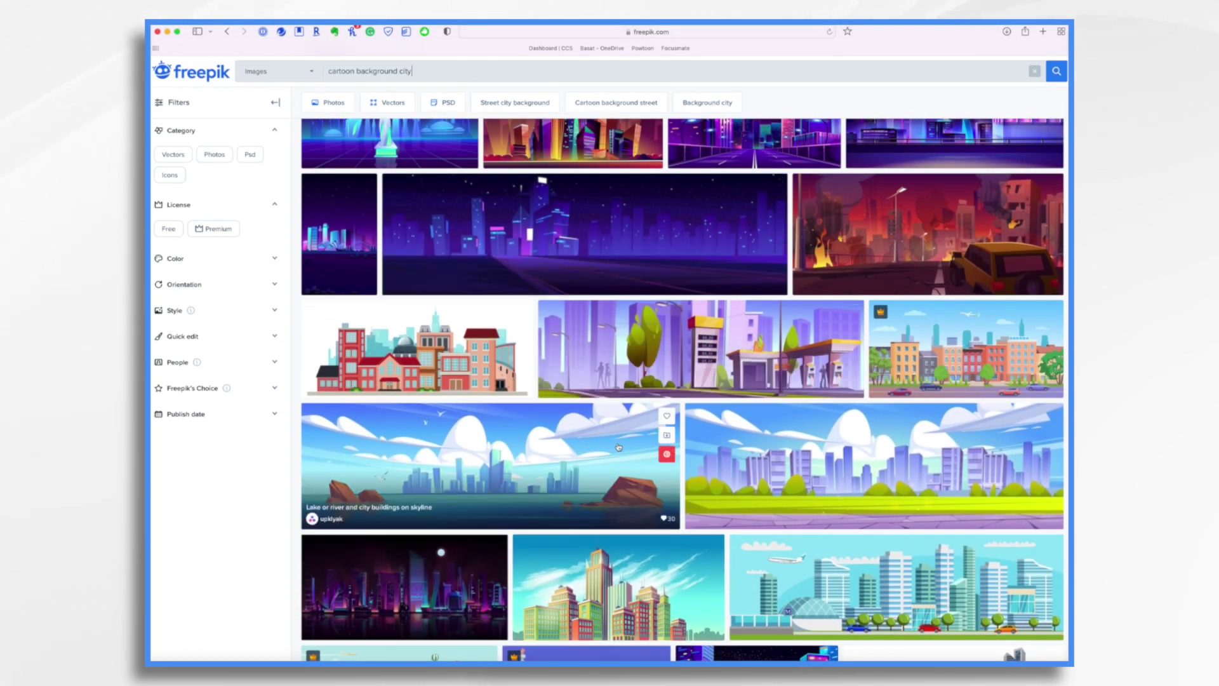
pyautogui.scroll(-1, 619, 447)
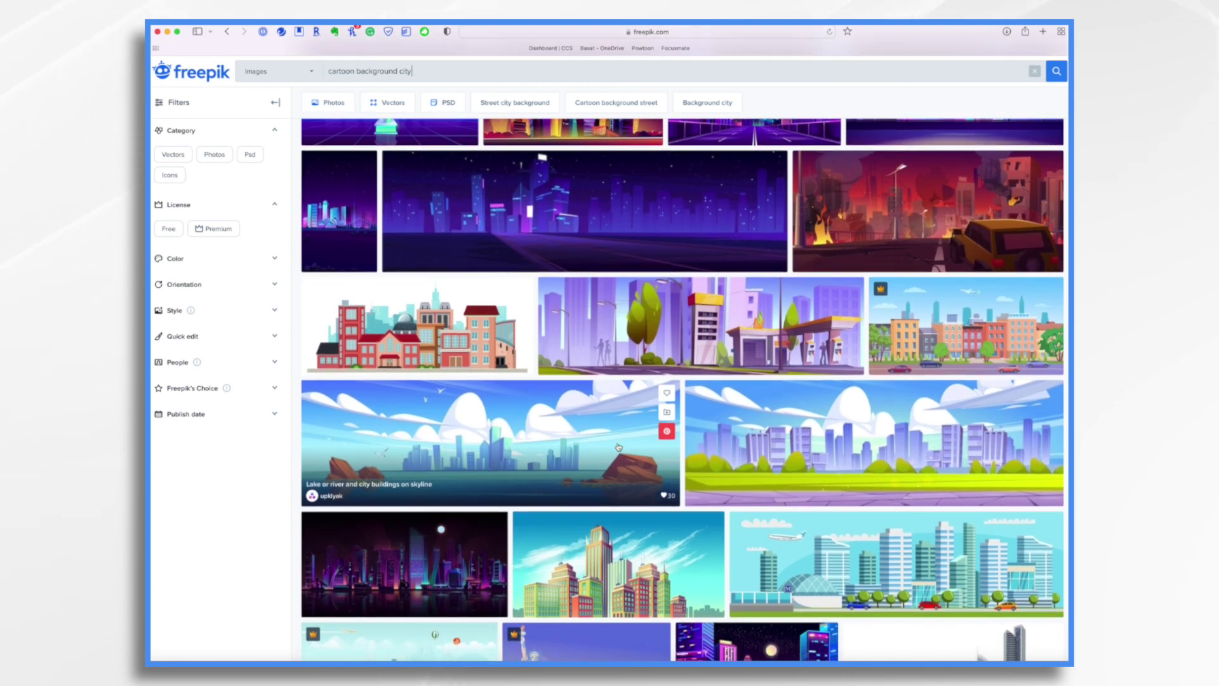
pyautogui.scroll(-1, 618, 447)
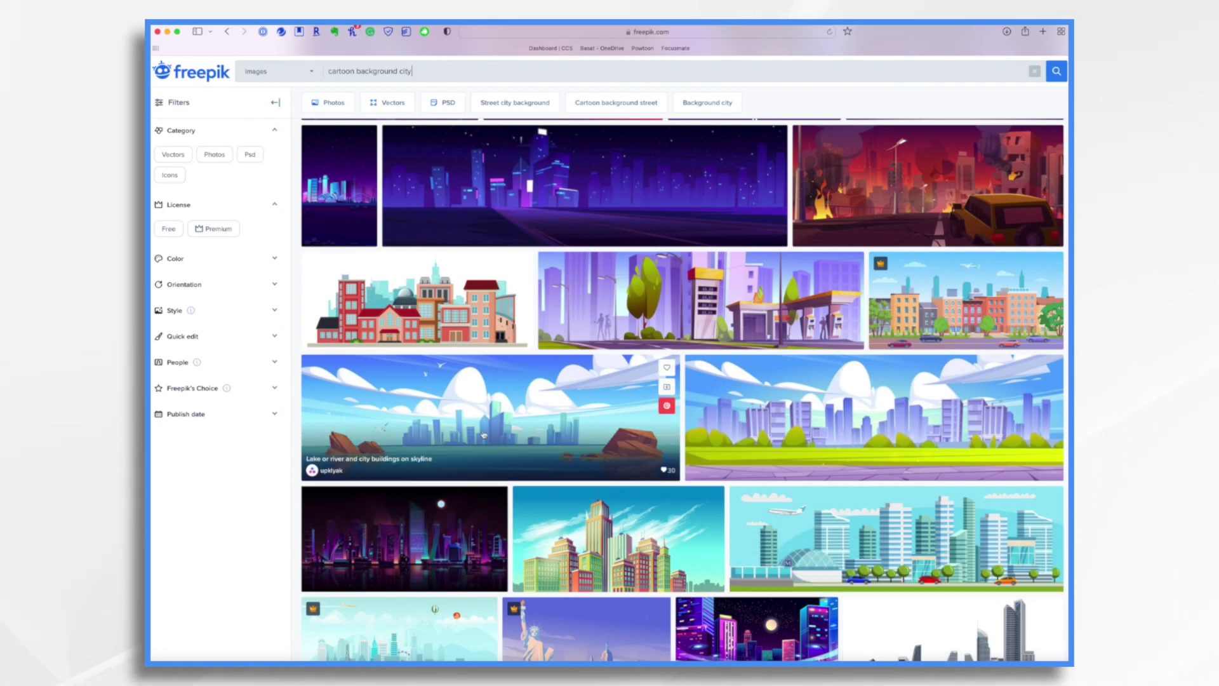
# Open the New York city panorama illustration featuring the Statue of Liberty.
pyautogui.scroll(-2, 555, 430)
pyautogui.scroll(-3, 555, 430)
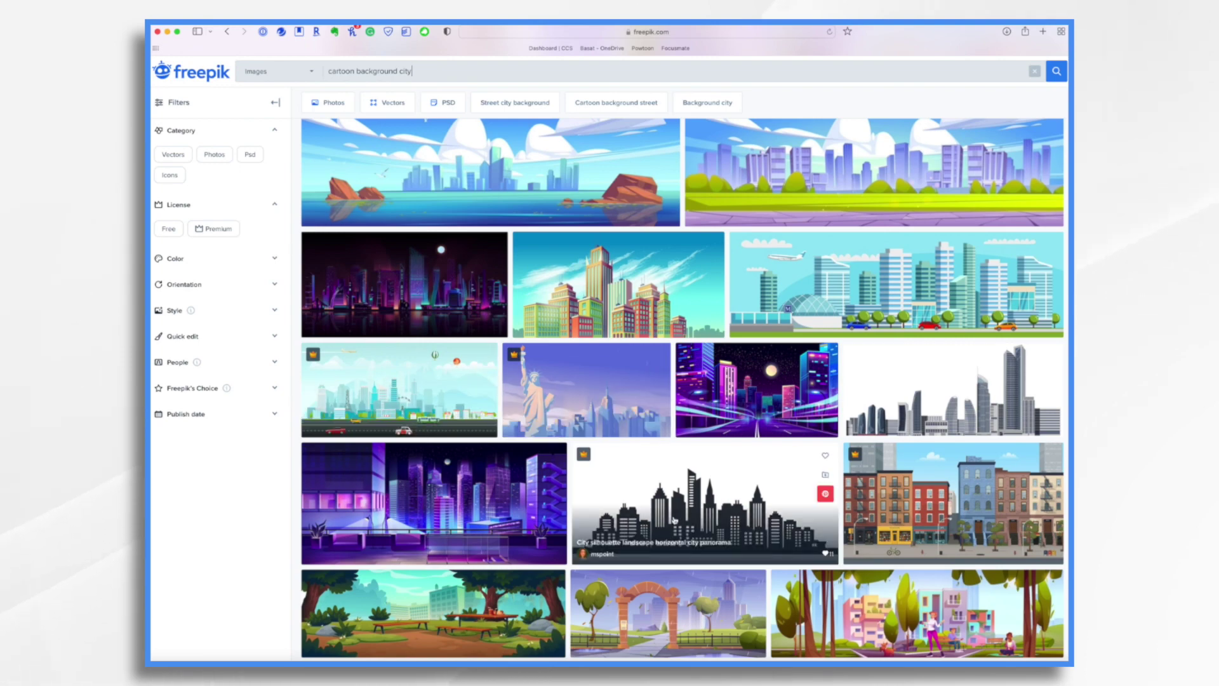
pyautogui.scroll(-2, 675, 521)
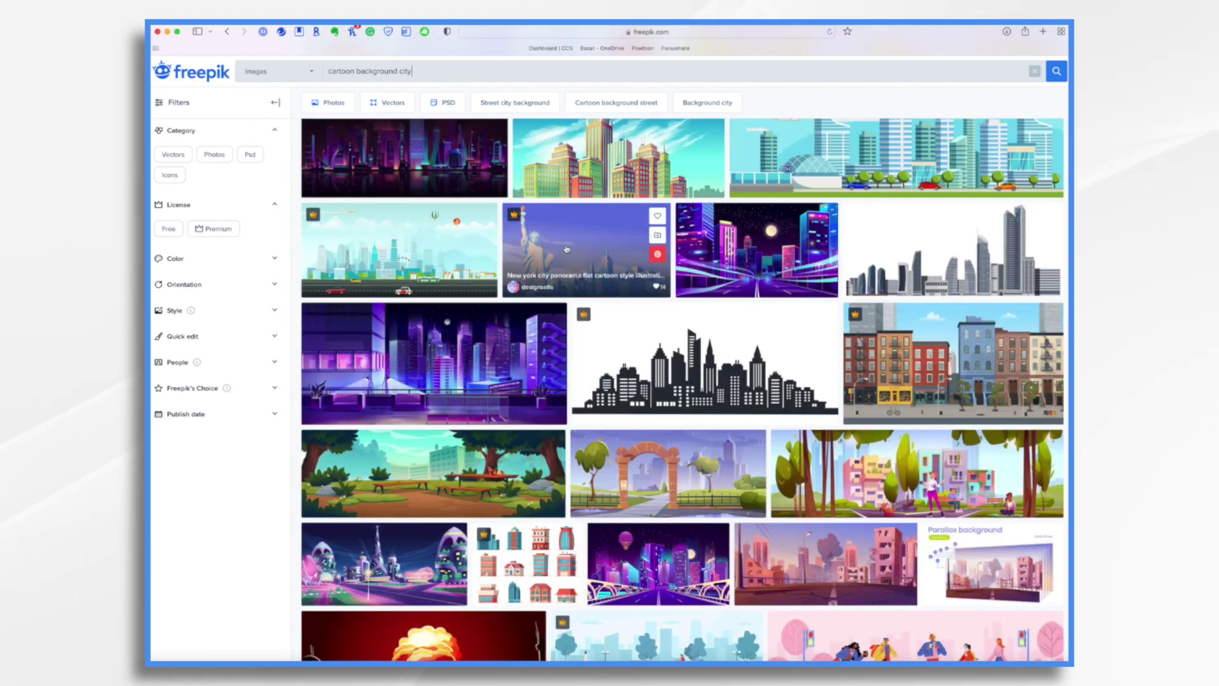
pyautogui.click(597, 257)
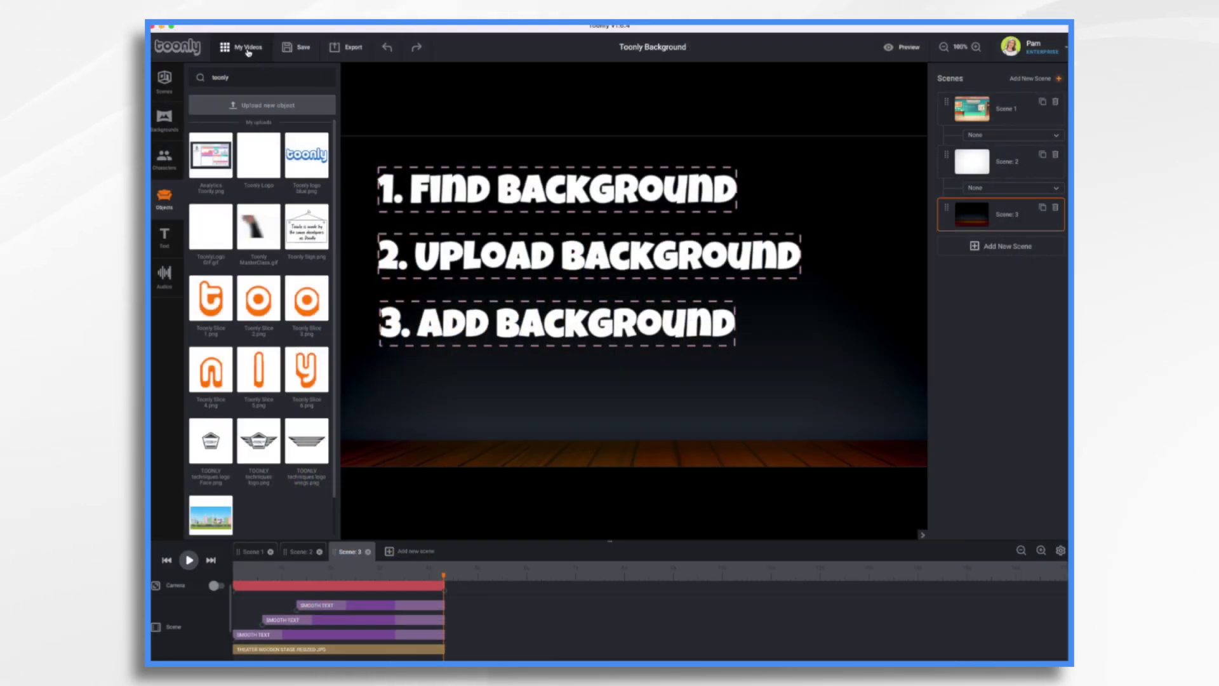
# From My Videos, create a new video named 'New York' and show the Backgrounds library.
pyautogui.click(248, 48)
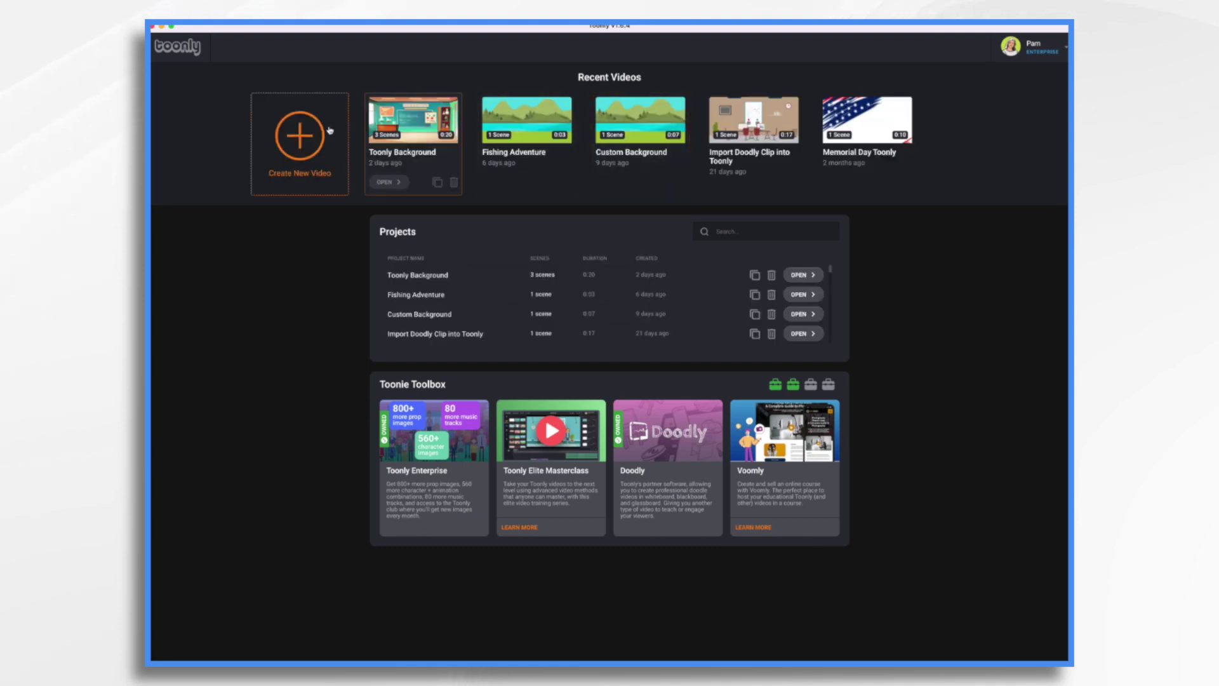
pyautogui.click(306, 131)
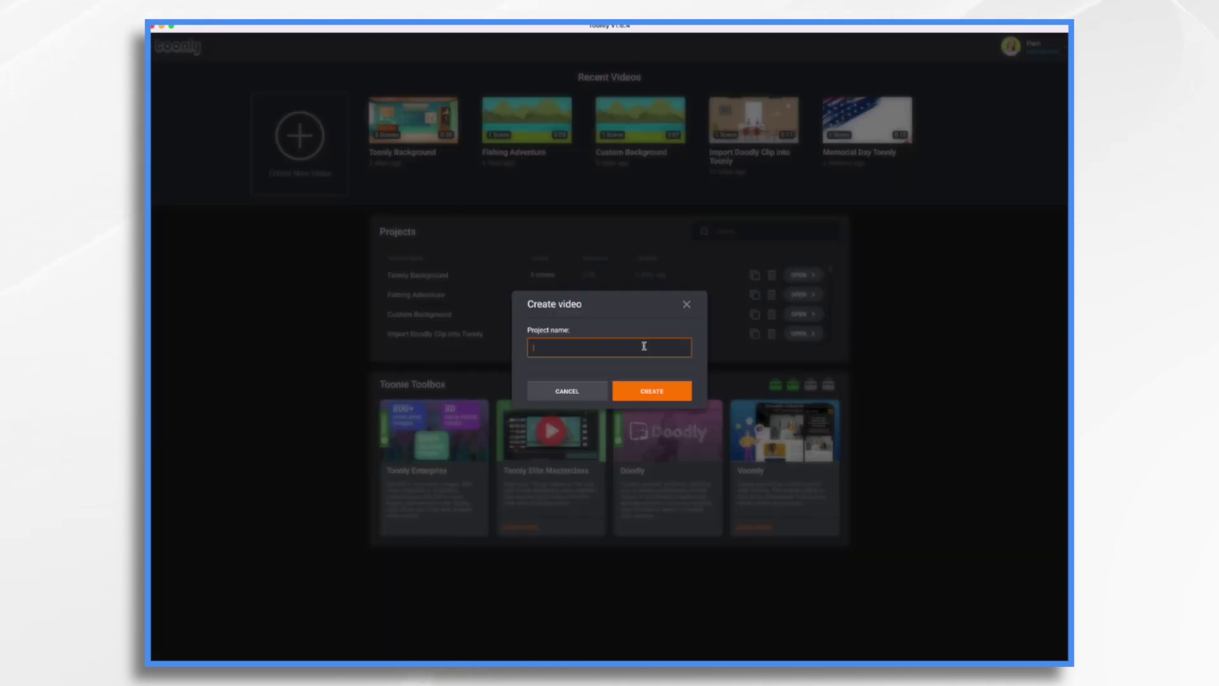
pyautogui.write('New Yor')
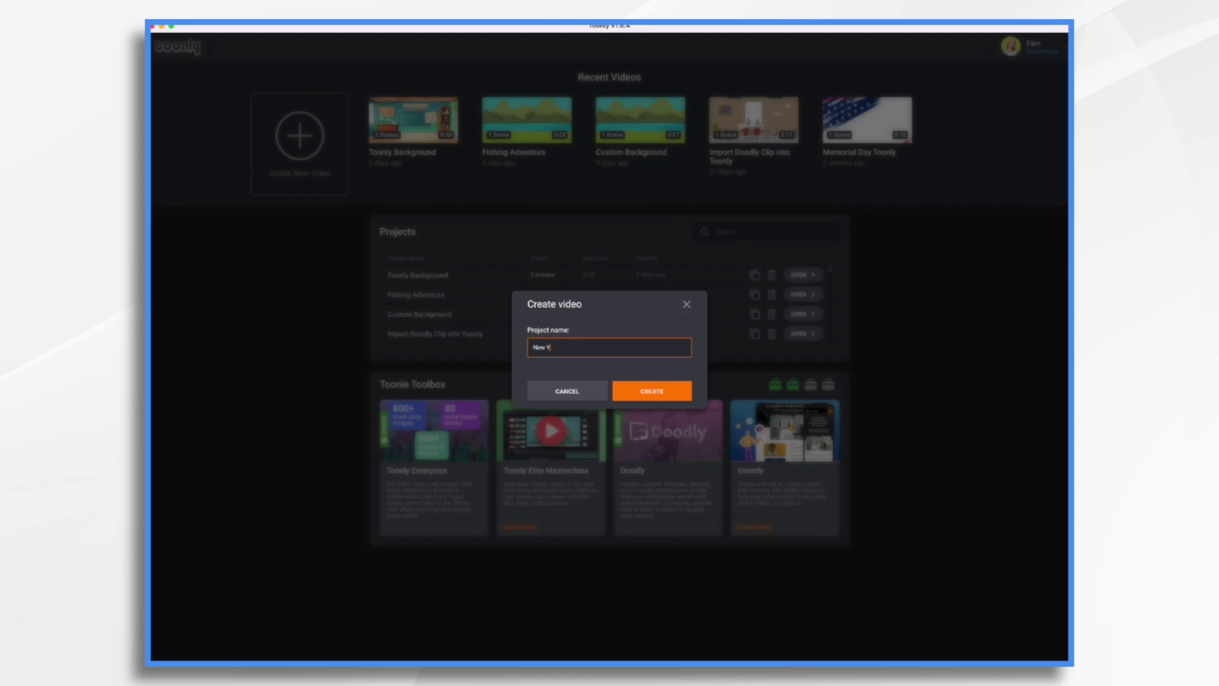
pyautogui.write('k')
pyautogui.press('Return')
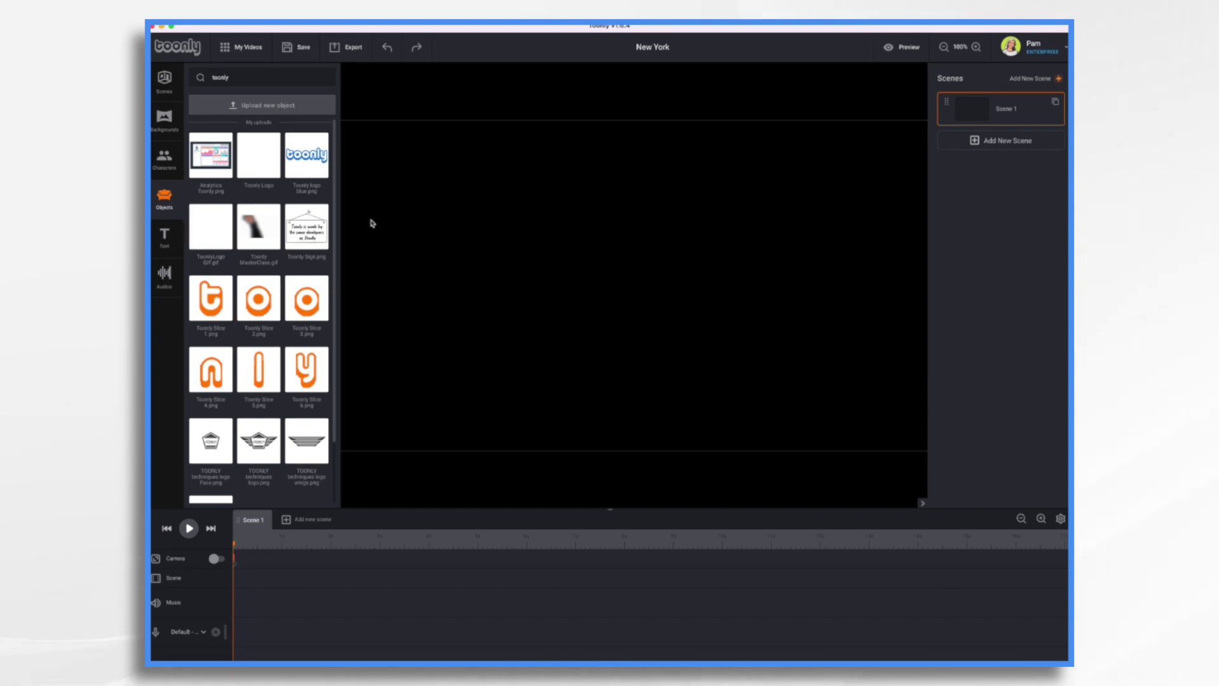
pyautogui.click(163, 119)
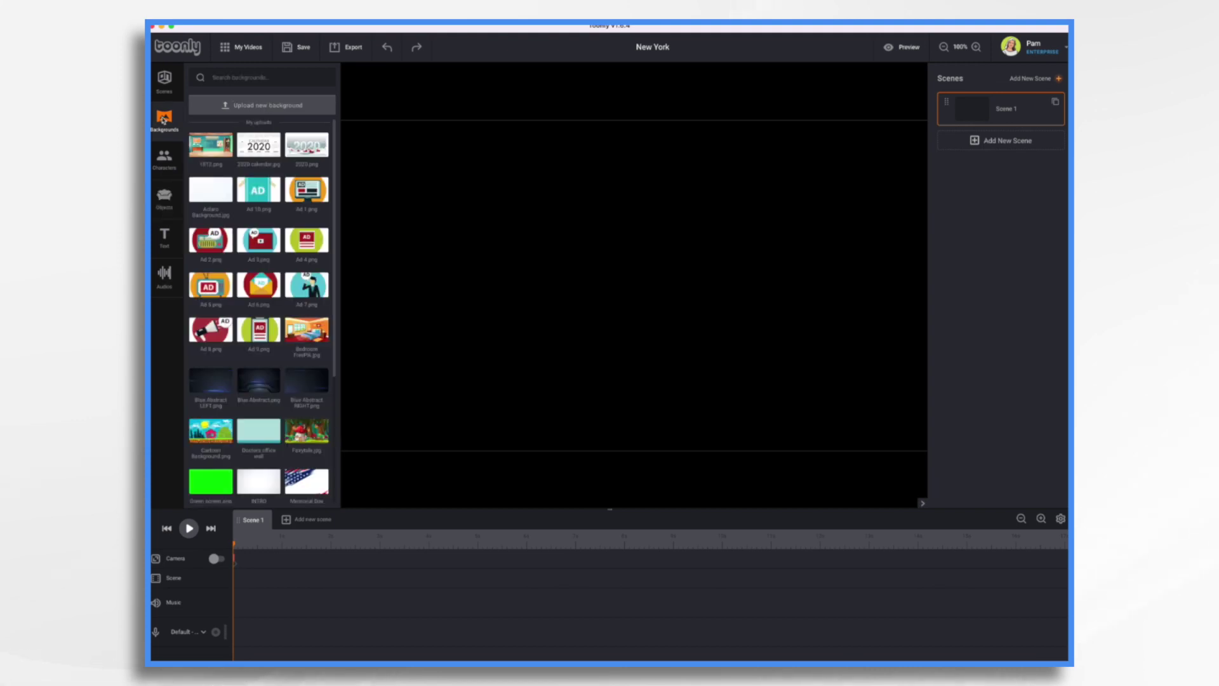
# Upload 13.jpg from the Downloads new-york-city-panorama folder as a new background.
pyautogui.click(274, 107)
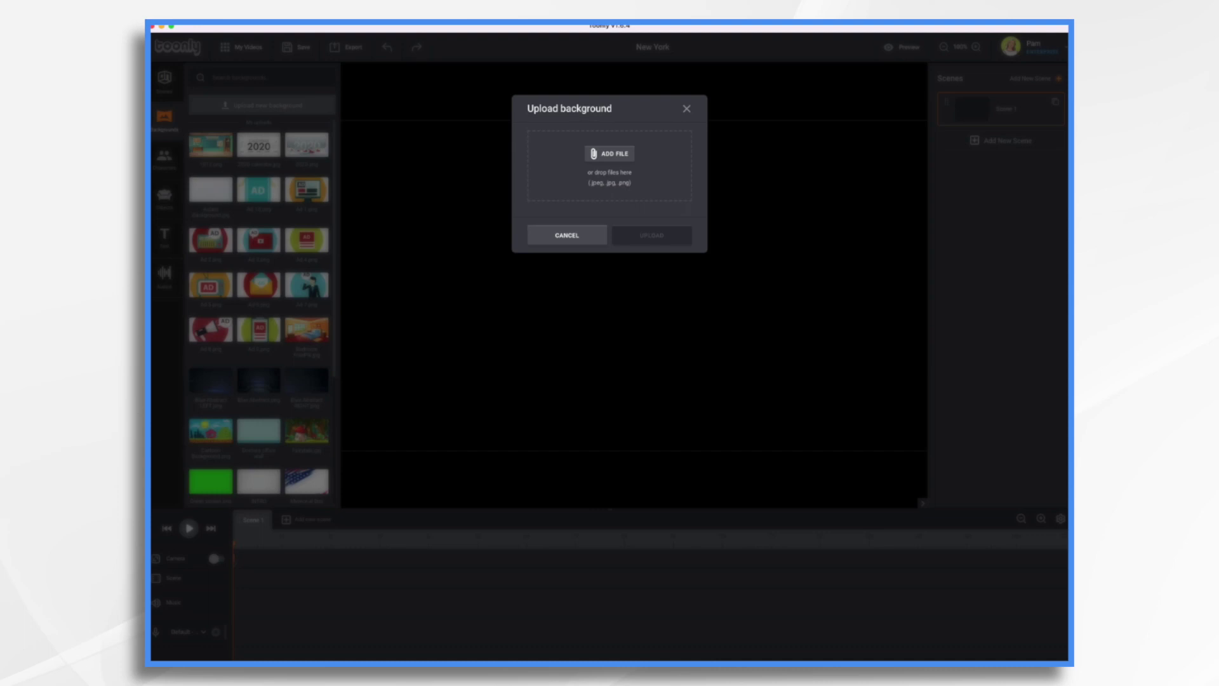
pyautogui.click(611, 153)
pyautogui.click(315, 354)
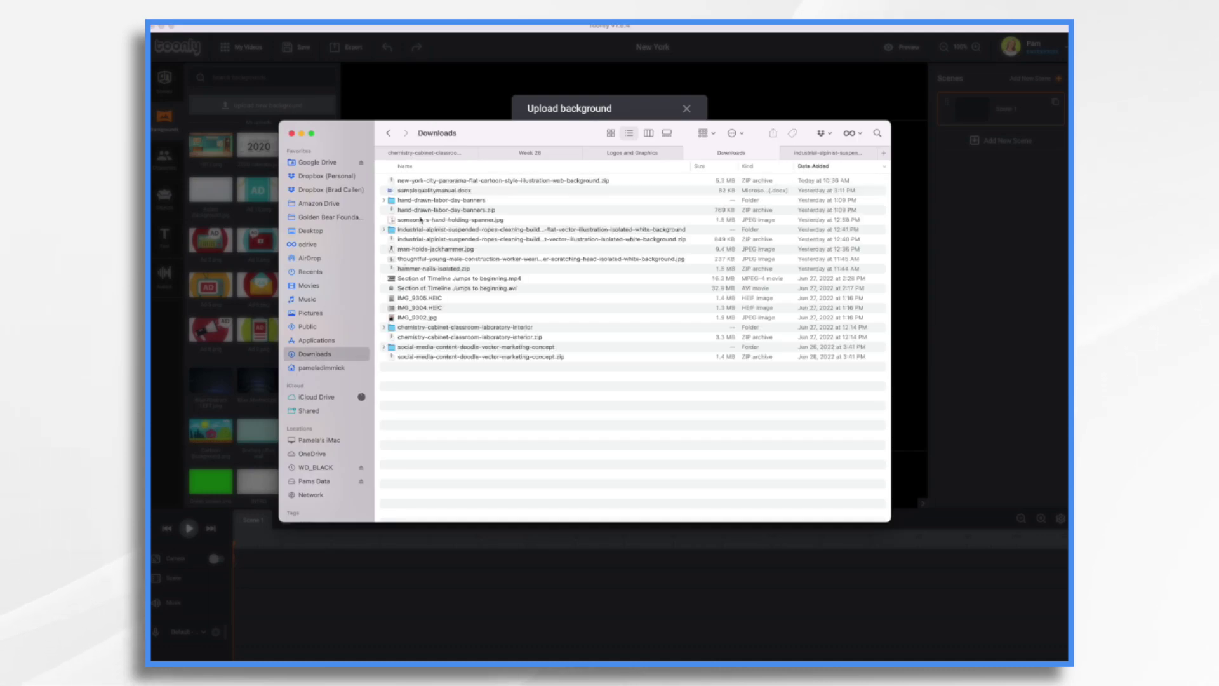
pyautogui.doubleClick(439, 181)
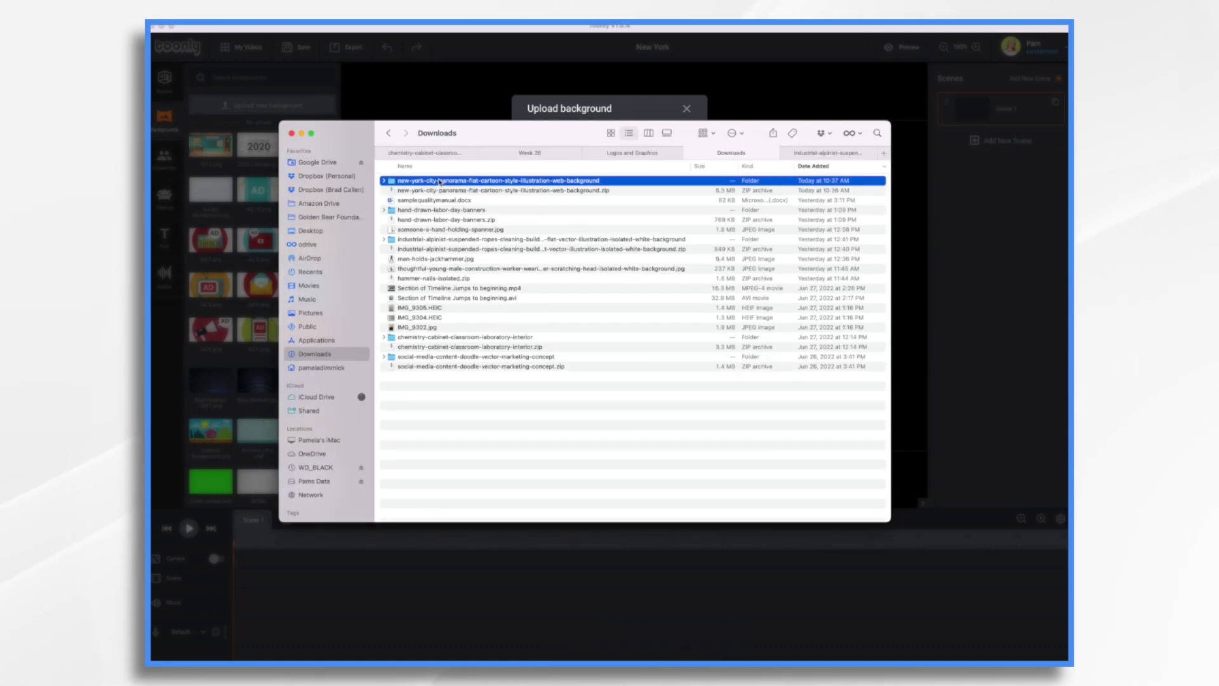
pyautogui.doubleClick(440, 181)
pyautogui.click(406, 190)
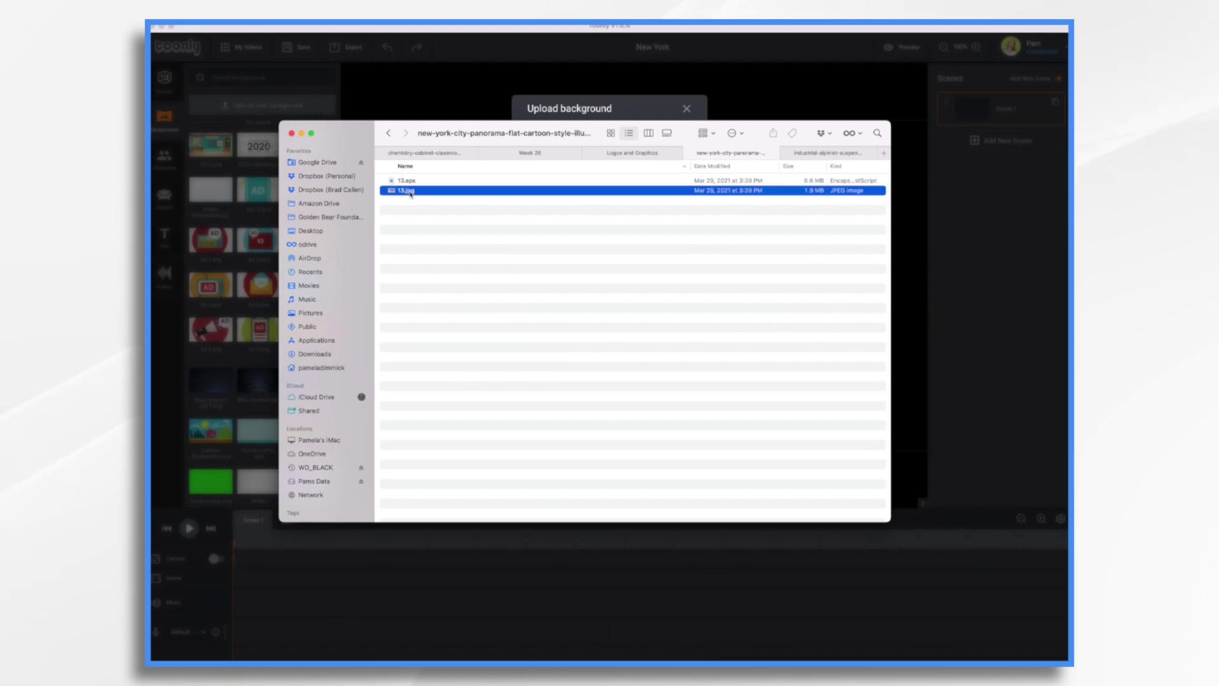
pyautogui.moveTo(403, 196); pyautogui.dragTo(603, 163)
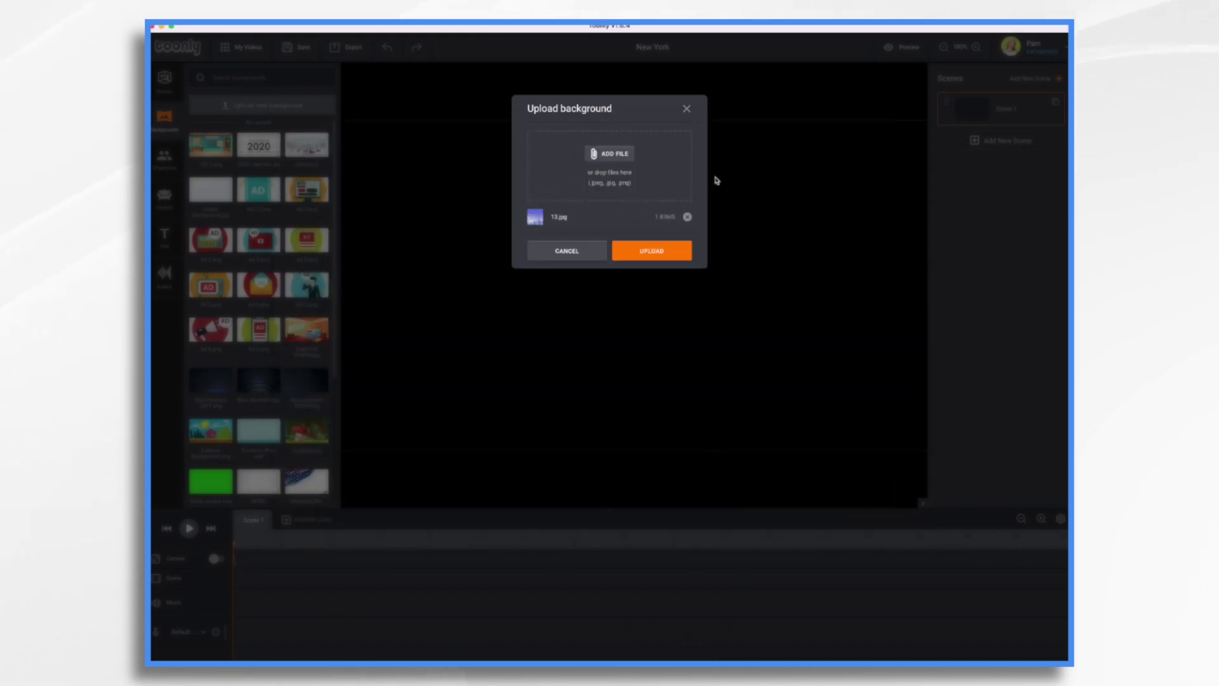
pyautogui.click(648, 252)
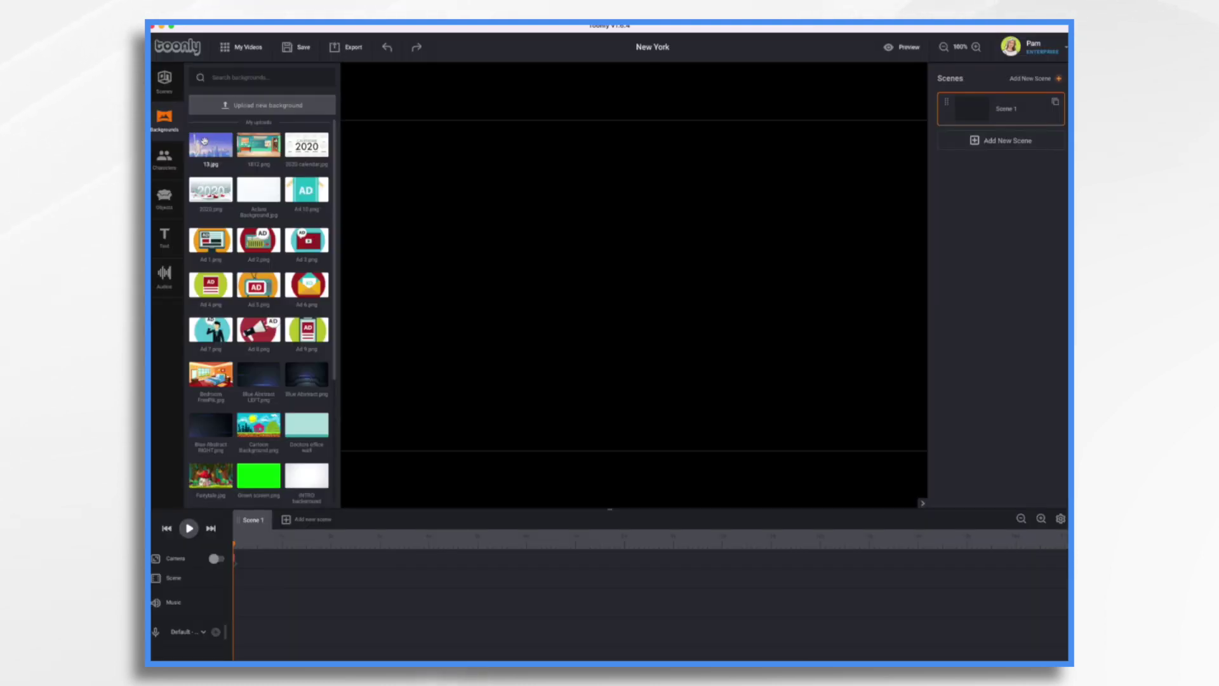
# Place the 13.jpg Statue of Liberty skyline on Scene 1 as its background.
pyautogui.moveTo(203, 141); pyautogui.dragTo(508, 226)
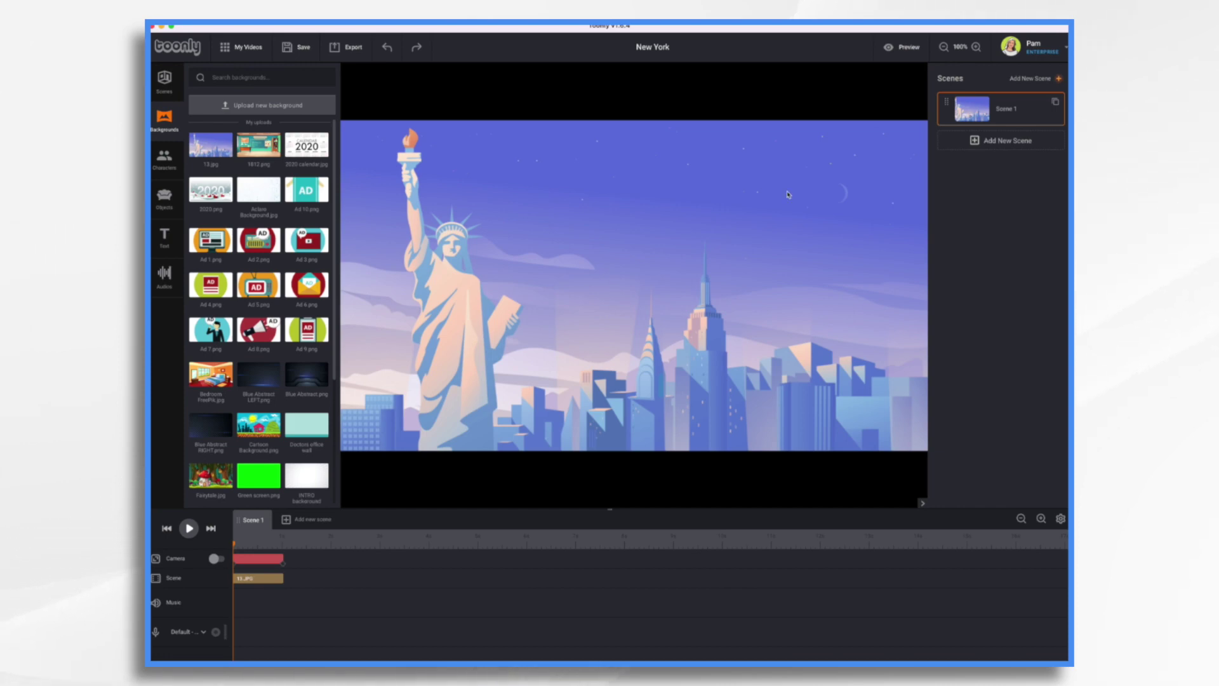
# Search objects for 'airplane' and place the Airplane near the scene's right side.
pyautogui.click(164, 201)
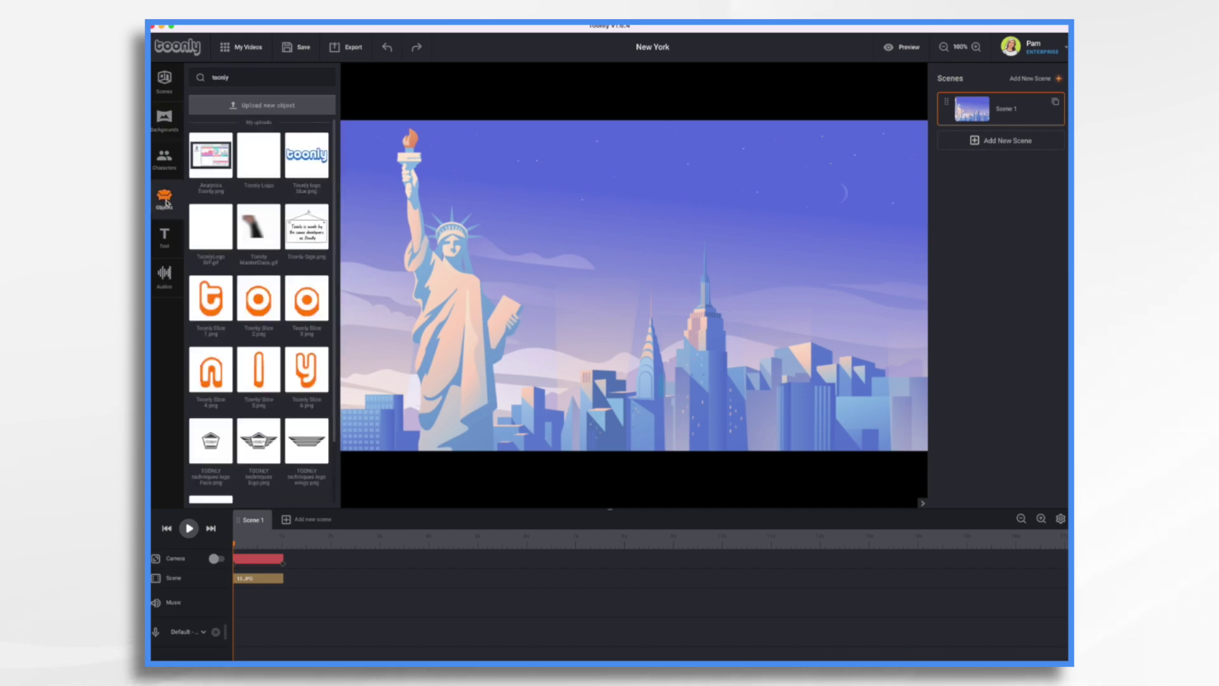
pyautogui.press('BackSpace')
pyautogui.press('BackSpace')
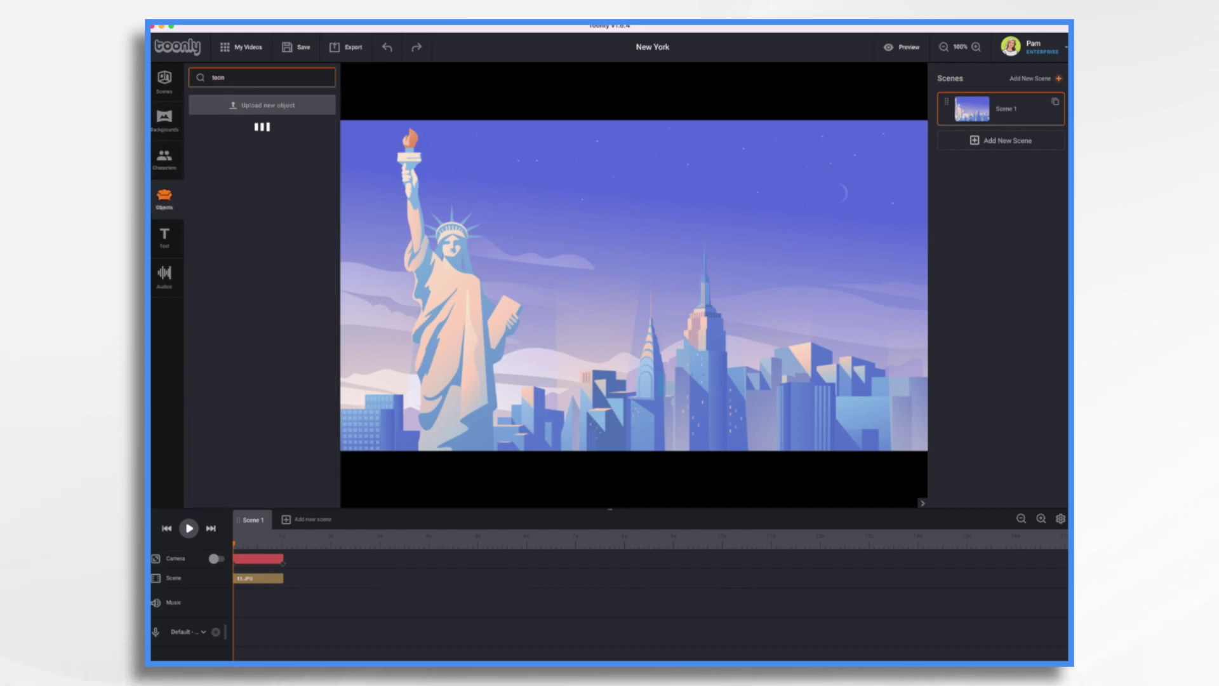
pyautogui.press('BackSpace')
pyautogui.write('airplan')
pyautogui.moveTo(211, 156); pyautogui.dragTo(902, 260)
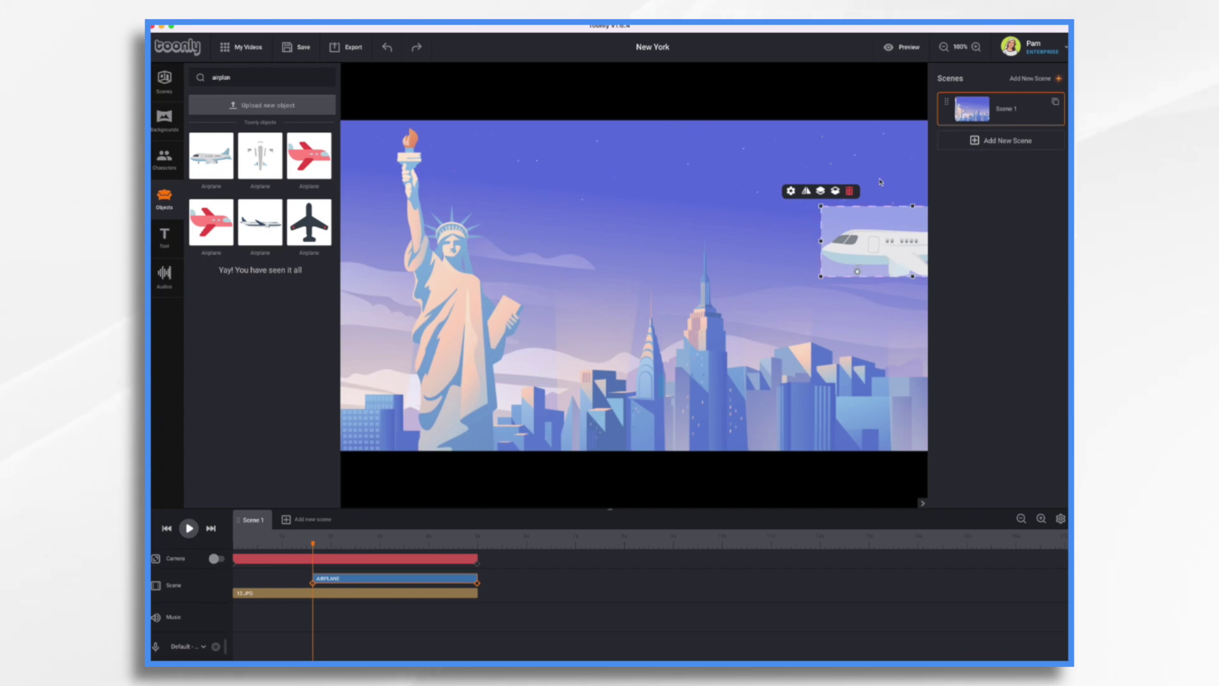
# Zoom out to 70%, reposition the airplane, and rewind playback to the scene start.
pyautogui.click(944, 47)
pyautogui.click(944, 47)
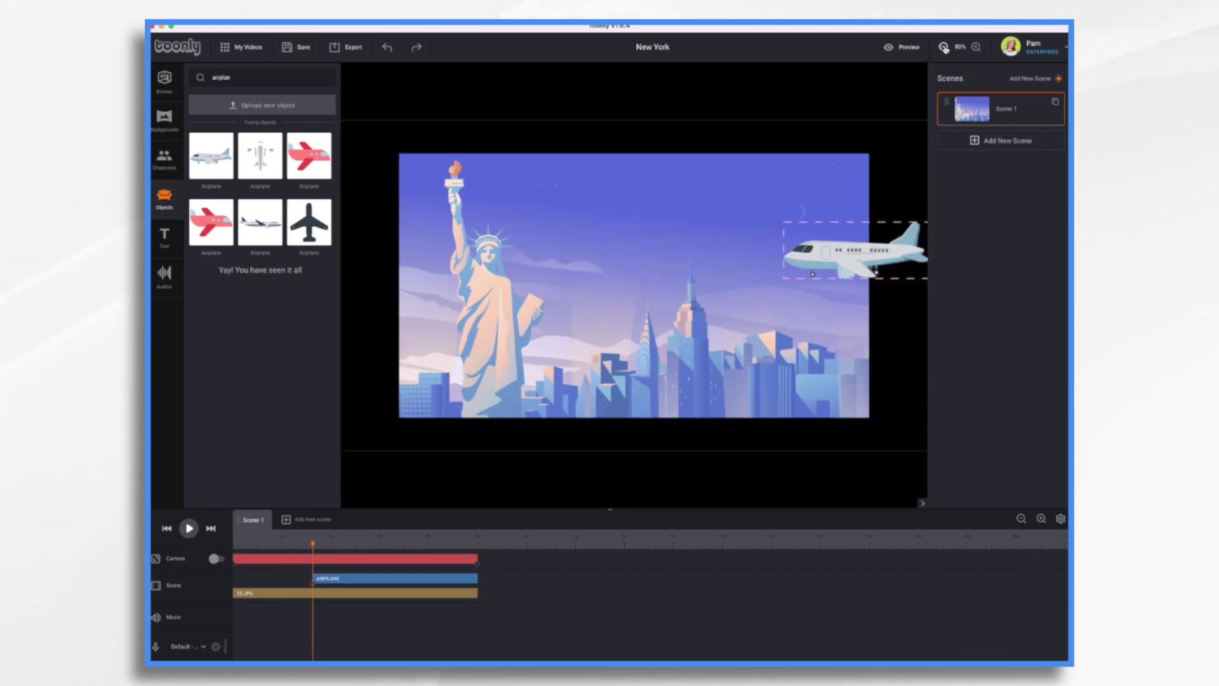
pyautogui.click(944, 47)
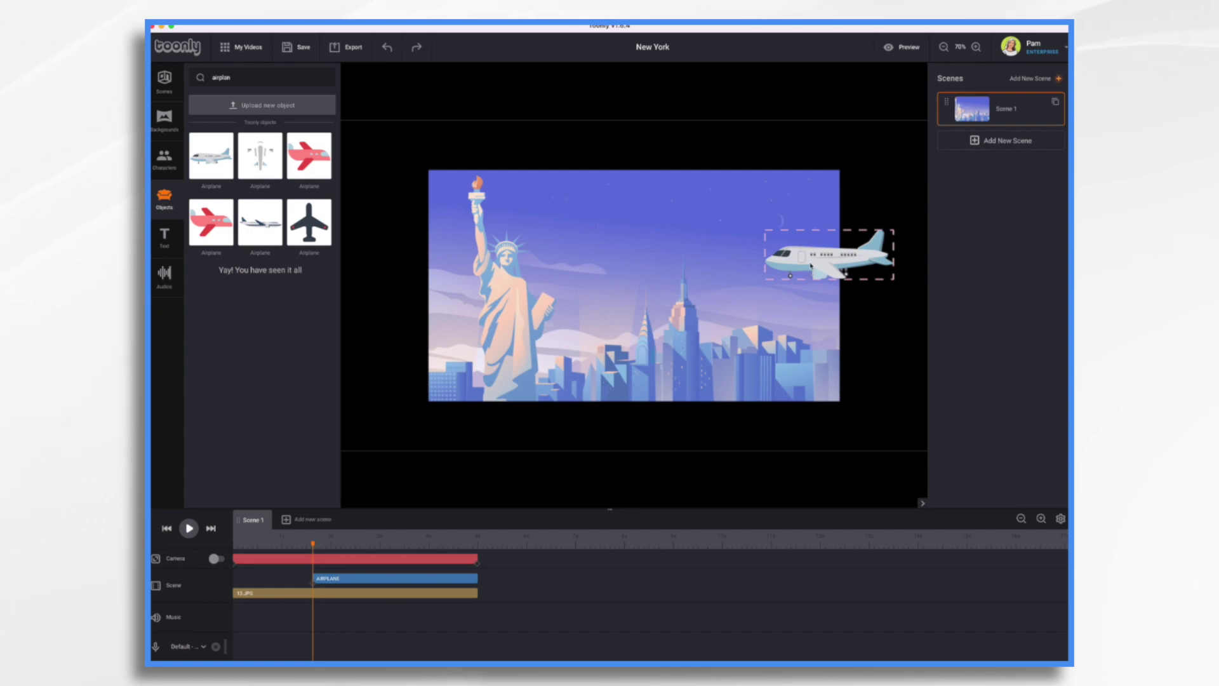
pyautogui.moveTo(809, 265); pyautogui.dragTo(892, 332)
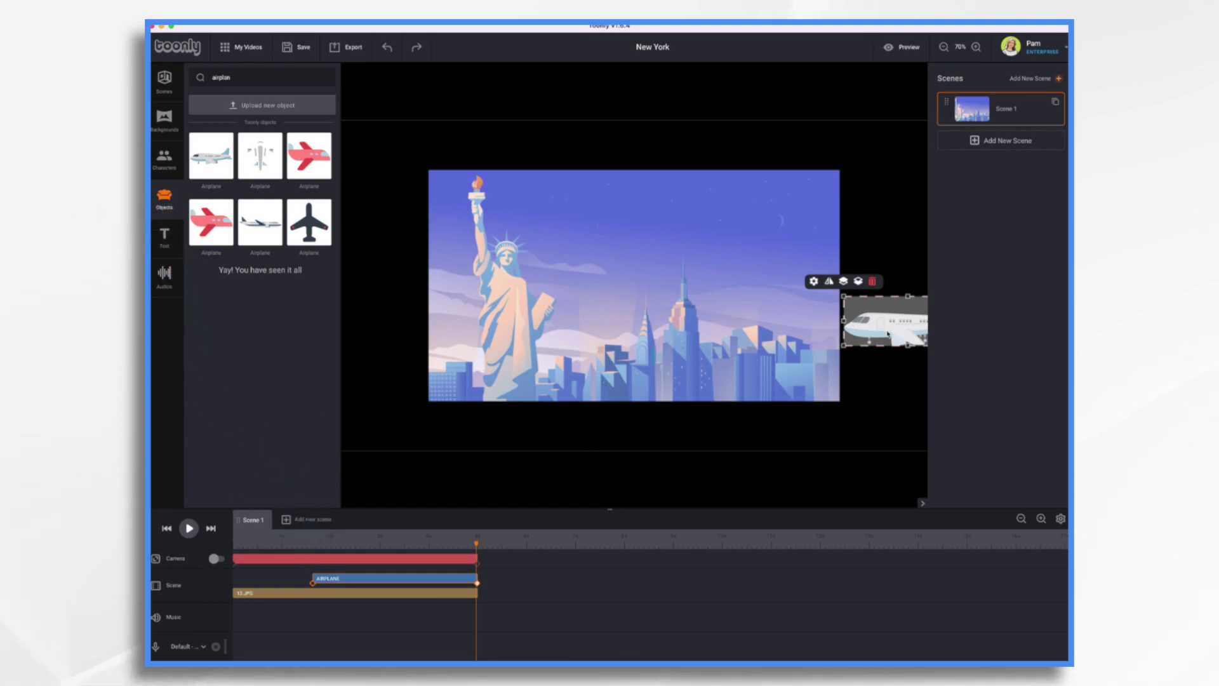
pyautogui.moveTo(887, 334); pyautogui.dragTo(478, 125)
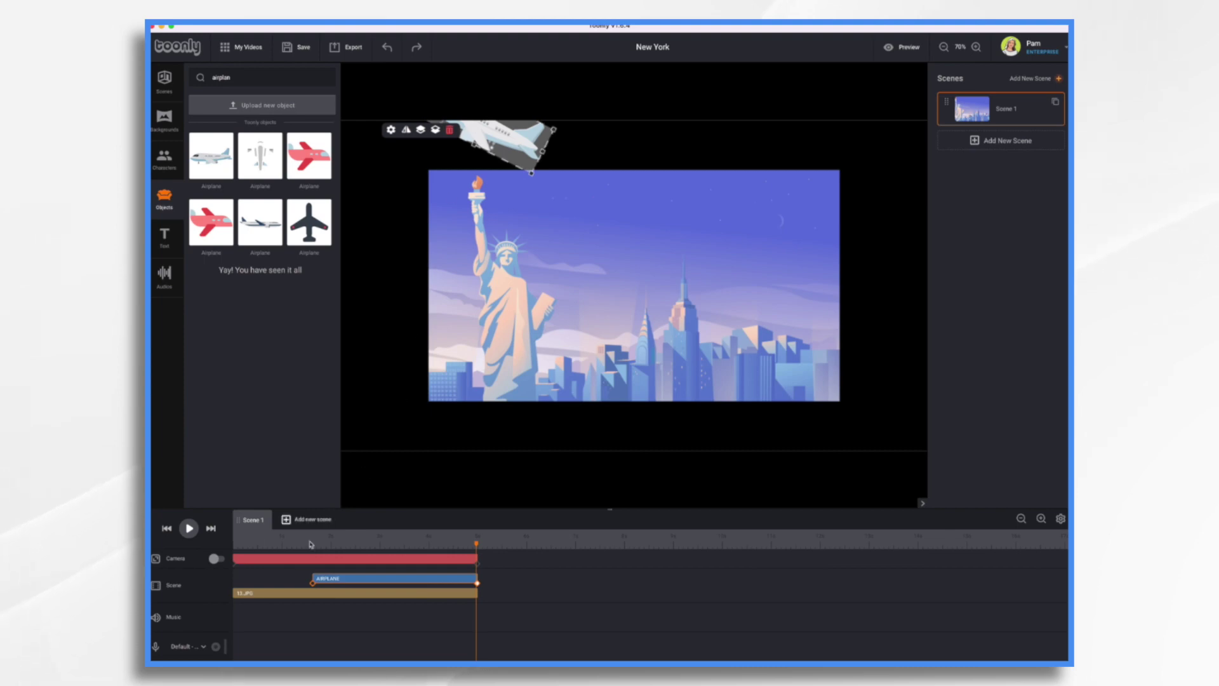
pyautogui.click(312, 582)
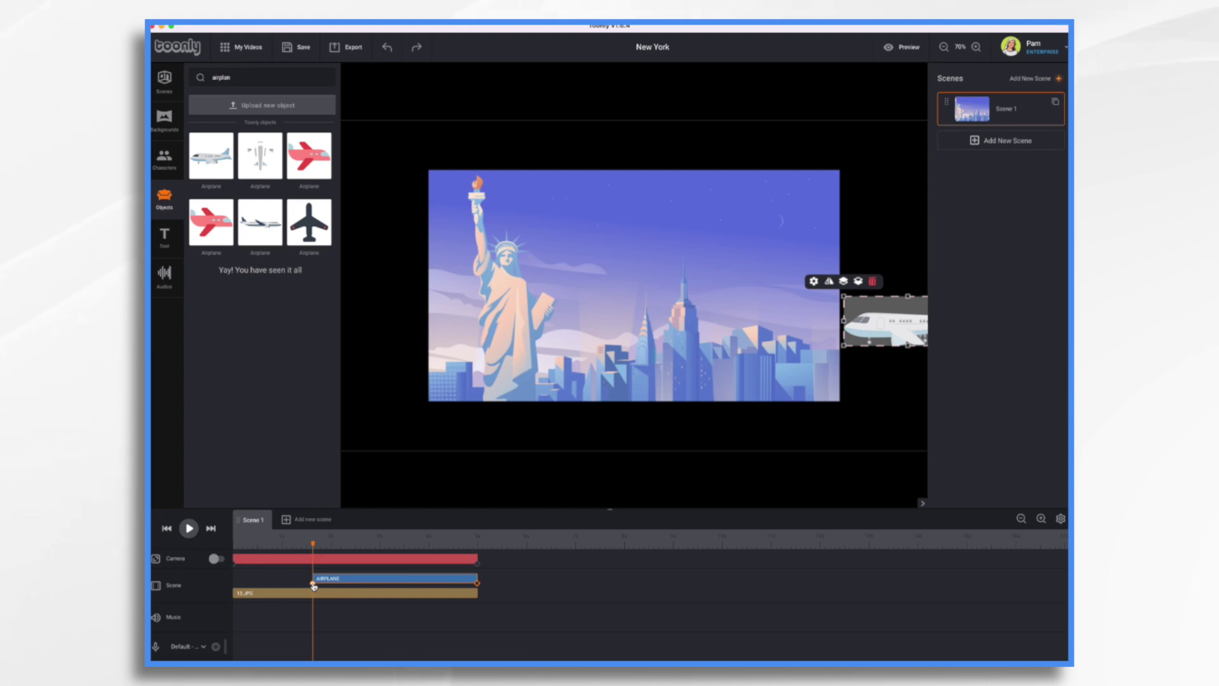
pyautogui.click(167, 528)
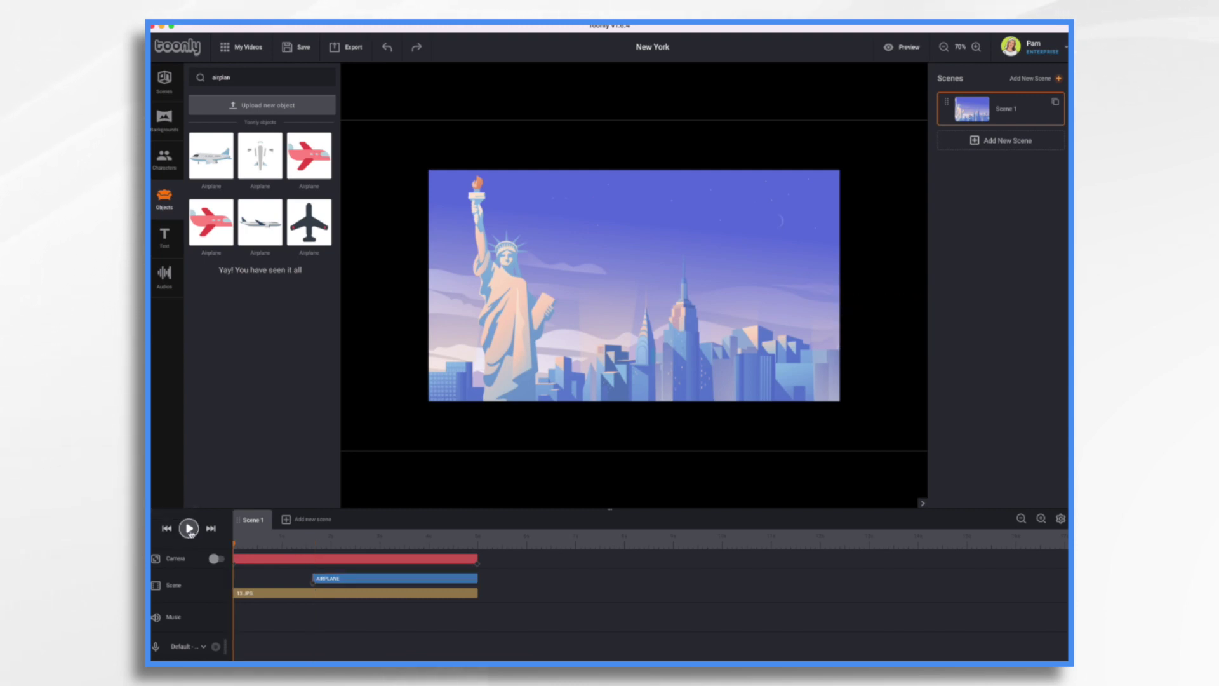
# Preview the airplane scene and download Freepik's 'Future city with skyscrapers and crossroad' image.
pyautogui.click(189, 529)
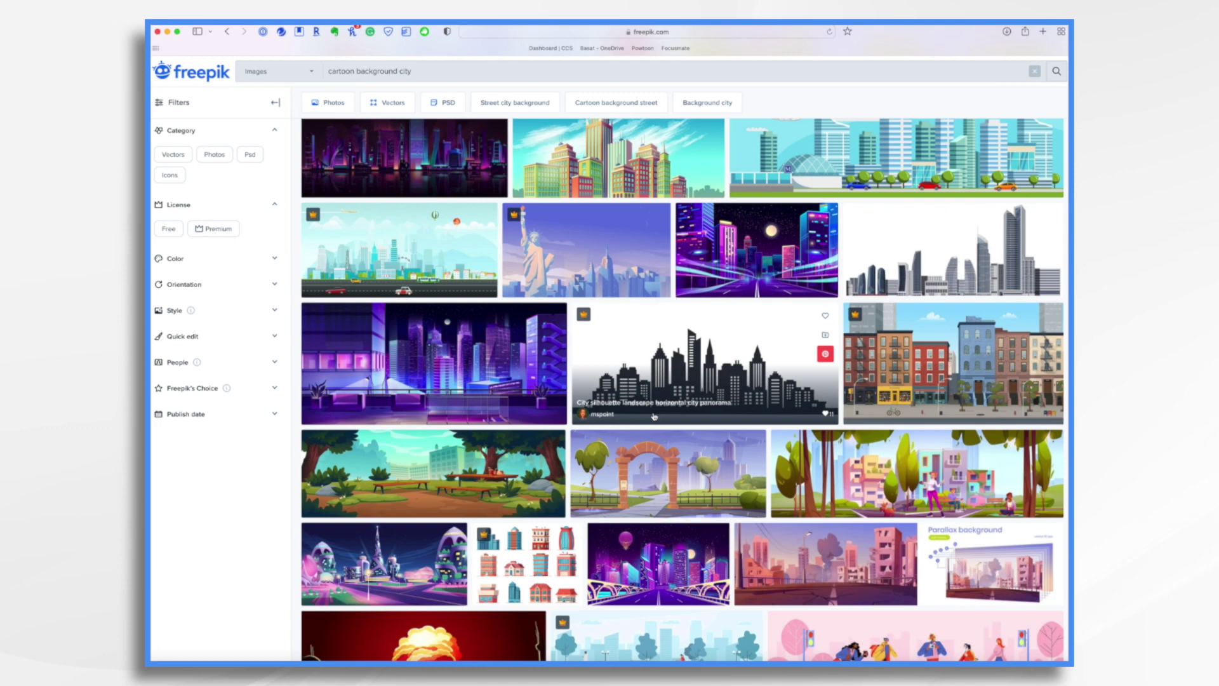
pyautogui.scroll(-2, 642, 466)
pyautogui.scroll(-2, 641, 467)
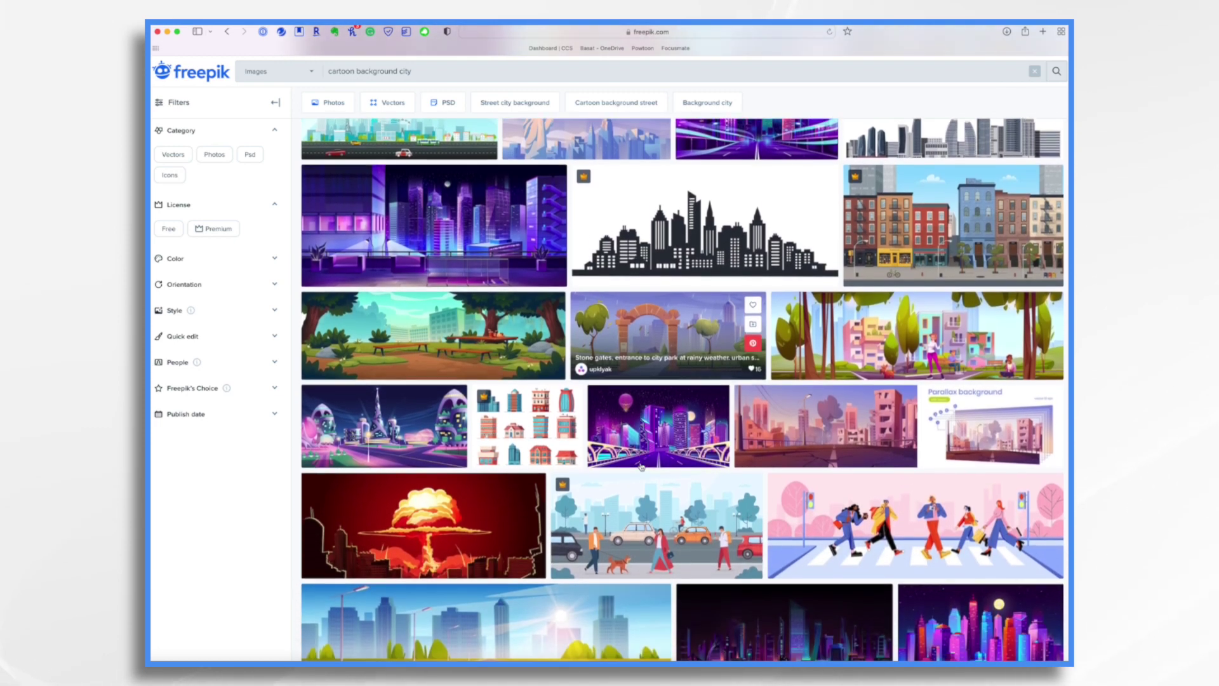
pyautogui.click(398, 430)
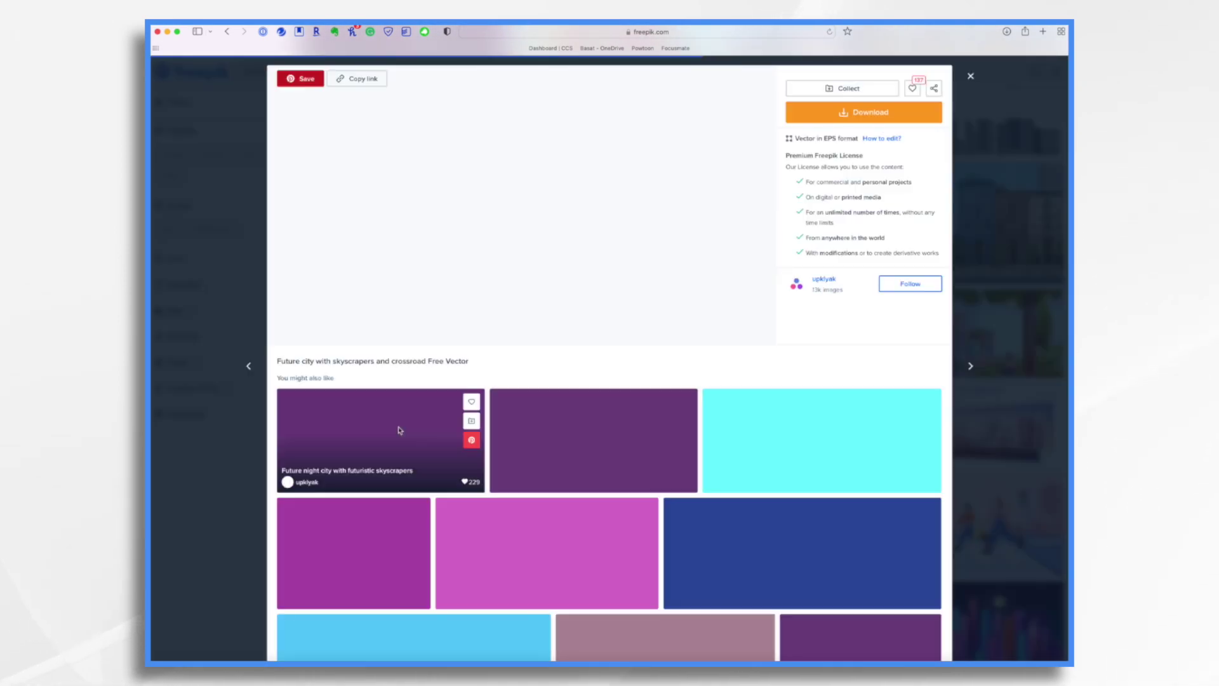
pyautogui.click(886, 111)
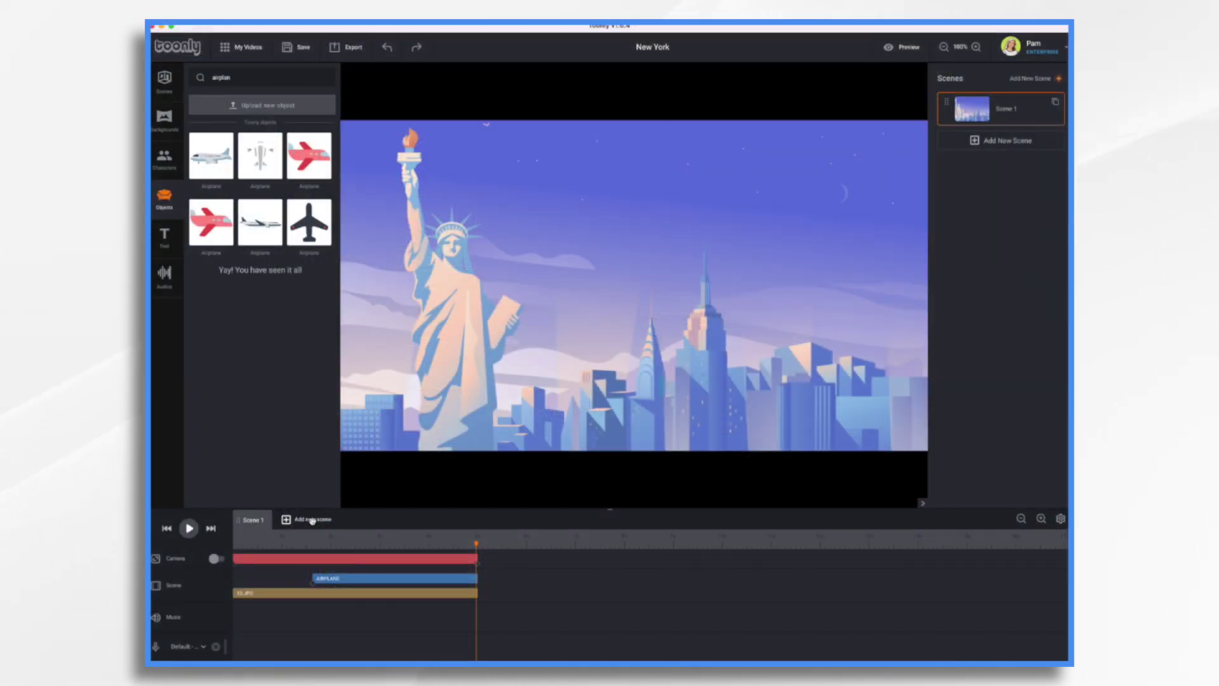
# Add an empty Scene 2 to the video and clear the airplane object search.
pyautogui.click(311, 520)
pyautogui.click(284, 76)
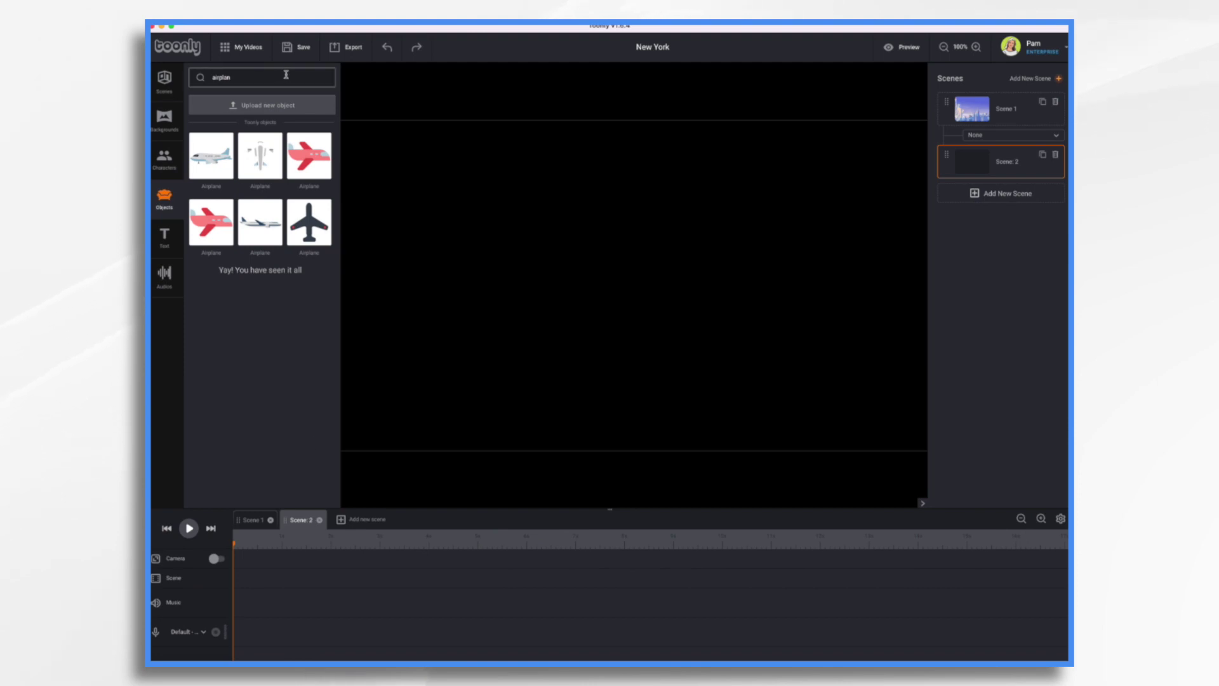
pyautogui.press('BackSpace')
pyautogui.press('BackSpace')
pyautogui.press('BackSpace')
pyautogui.press('BackSpace')
pyautogui.press('BackSpace')
pyautogui.press('BackSpace')
pyautogui.press('BackSpace')
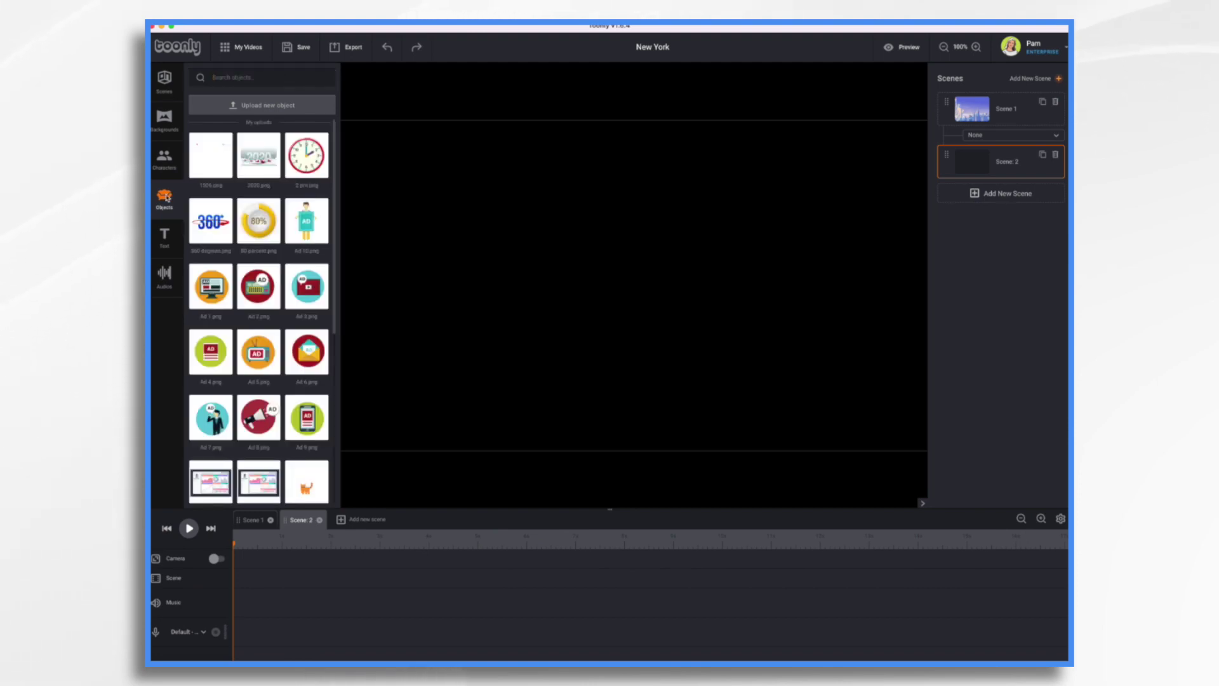
# Upload the future-city picture 2722.jpg from Finder into Toonly's object uploads.
pyautogui.click(273, 104)
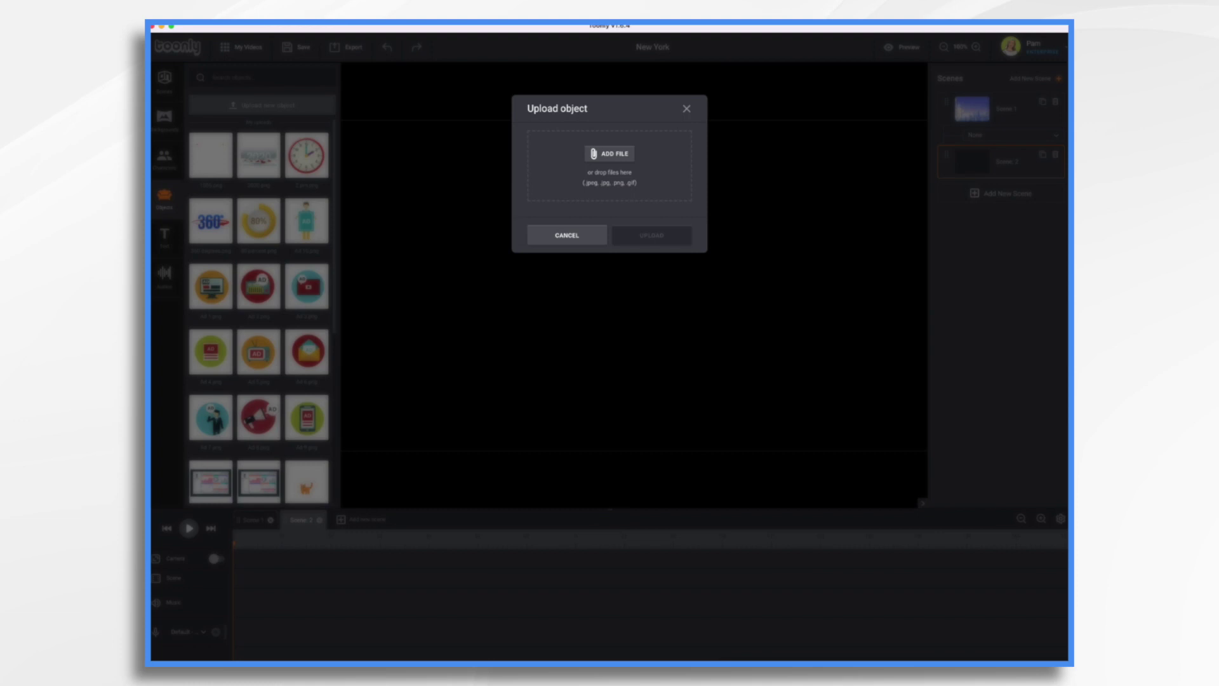
pyautogui.click(609, 153)
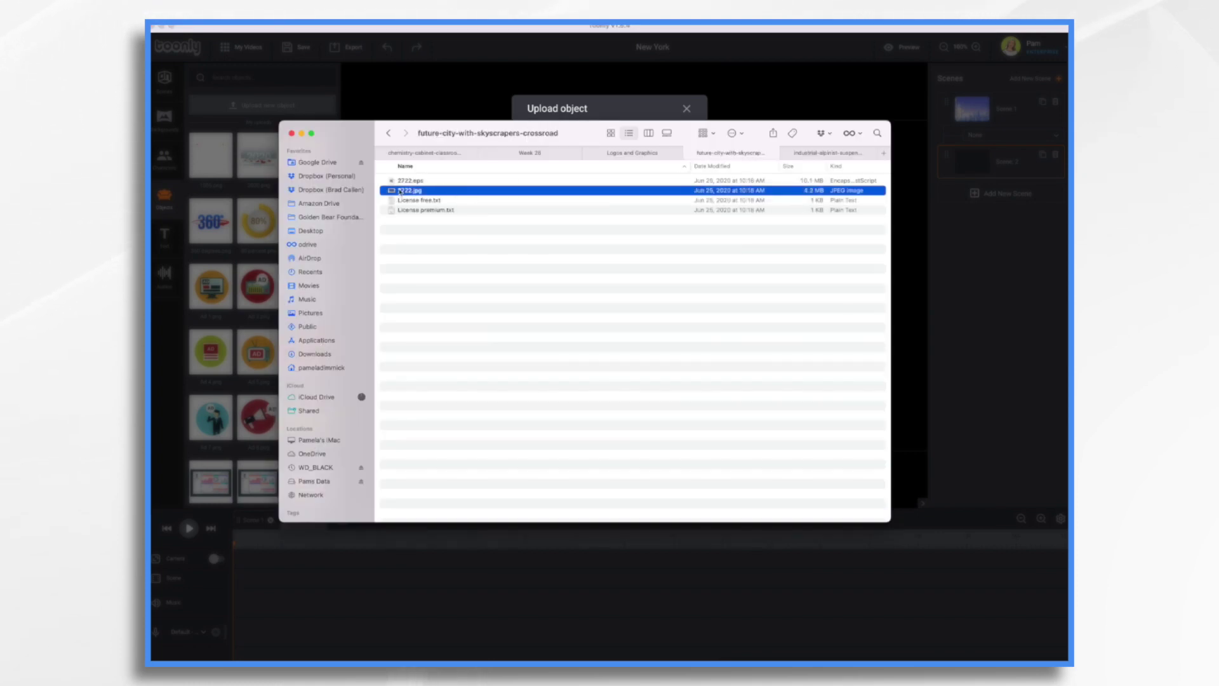
pyautogui.moveTo(408, 191); pyautogui.dragTo(608, 179)
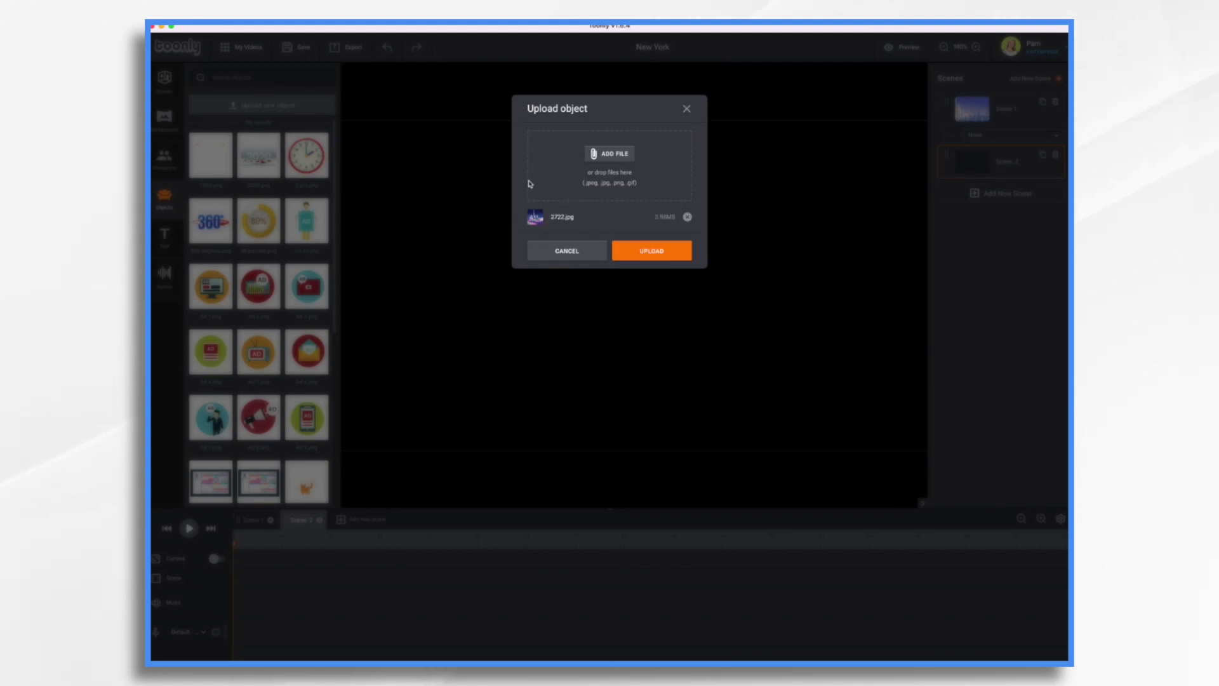
pyautogui.click(645, 255)
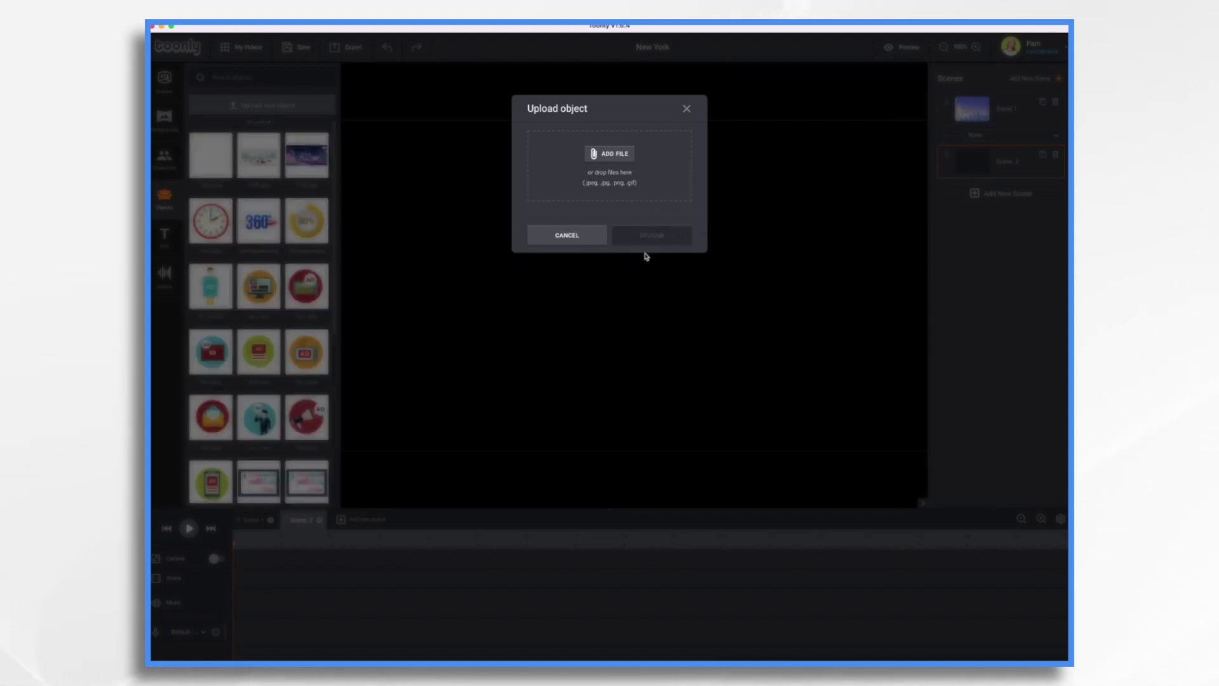
# Drag 2722.jpg from My uploads onto the Scene 2 canvas, zoom out, and reposition it.
pyautogui.click(645, 254)
pyautogui.moveTo(307, 155); pyautogui.dragTo(690, 307)
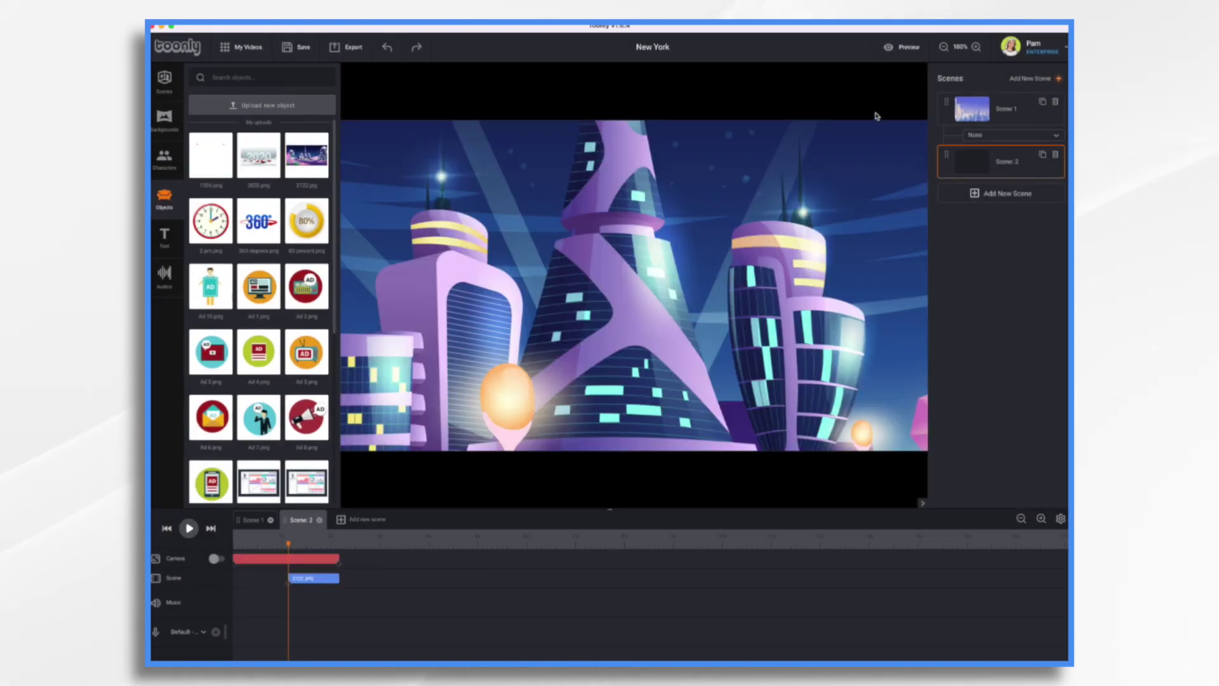
pyautogui.click(944, 47)
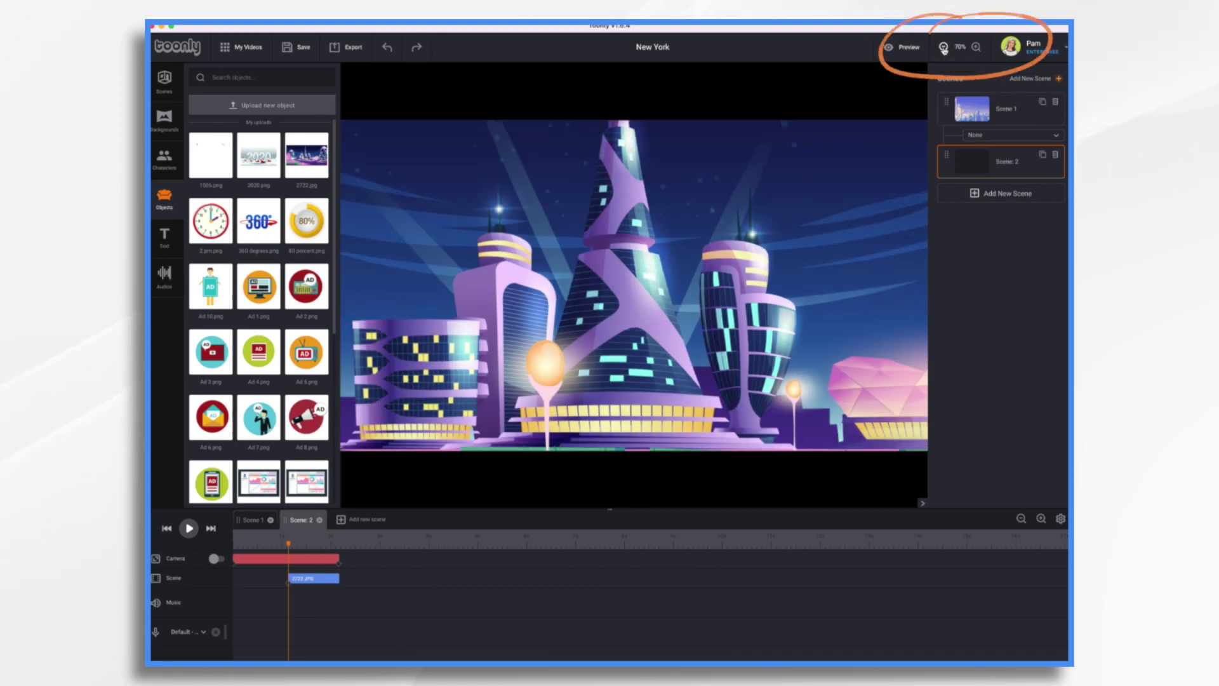
pyautogui.click(944, 47)
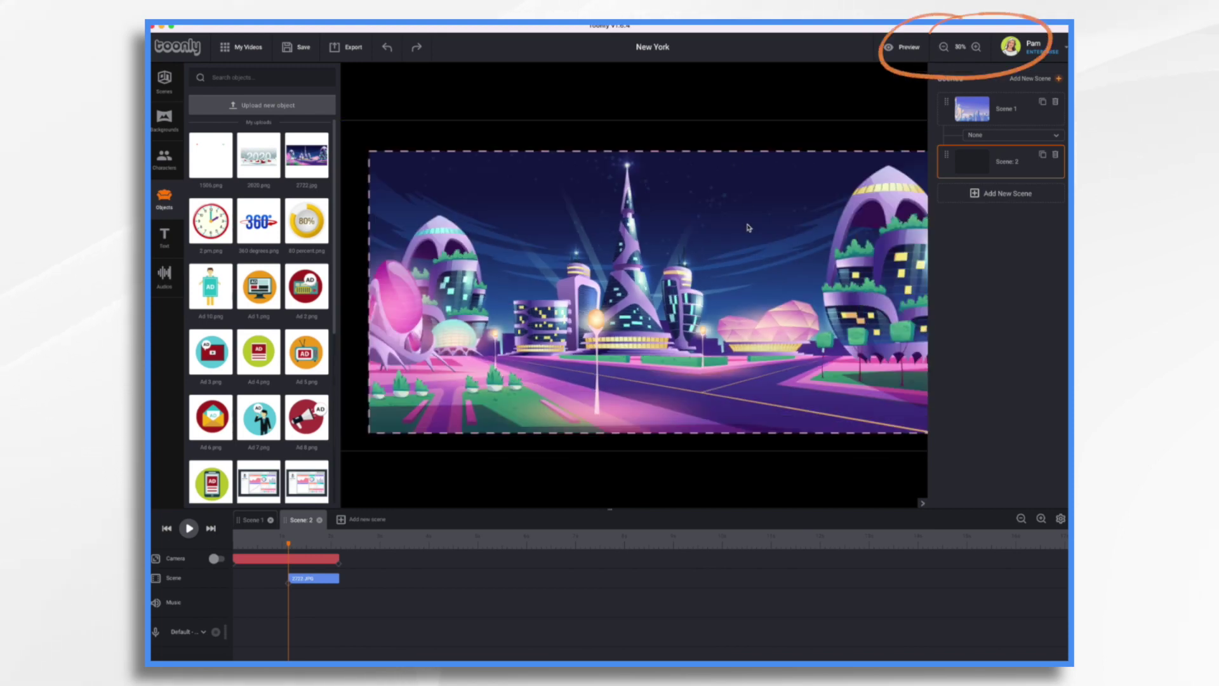
pyautogui.moveTo(748, 227); pyautogui.dragTo(708, 258)
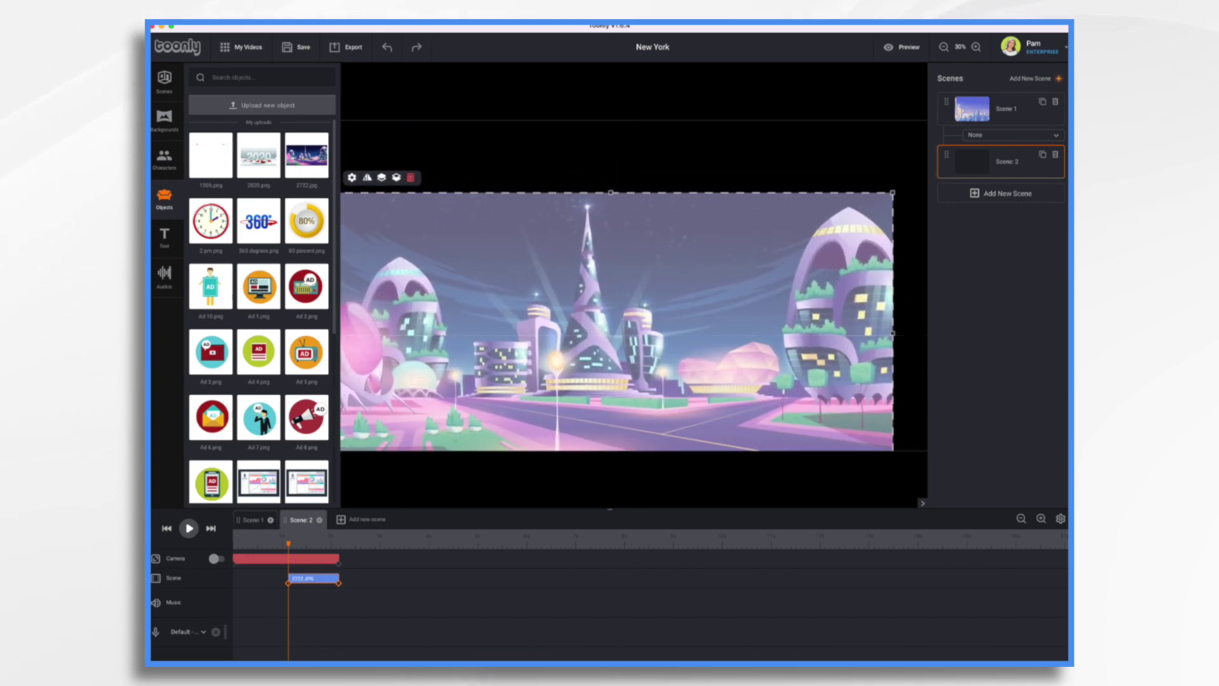
# Drop a white Solid background from Toonly backgrounds behind the future-city image in Scene 2.
pyautogui.click(164, 118)
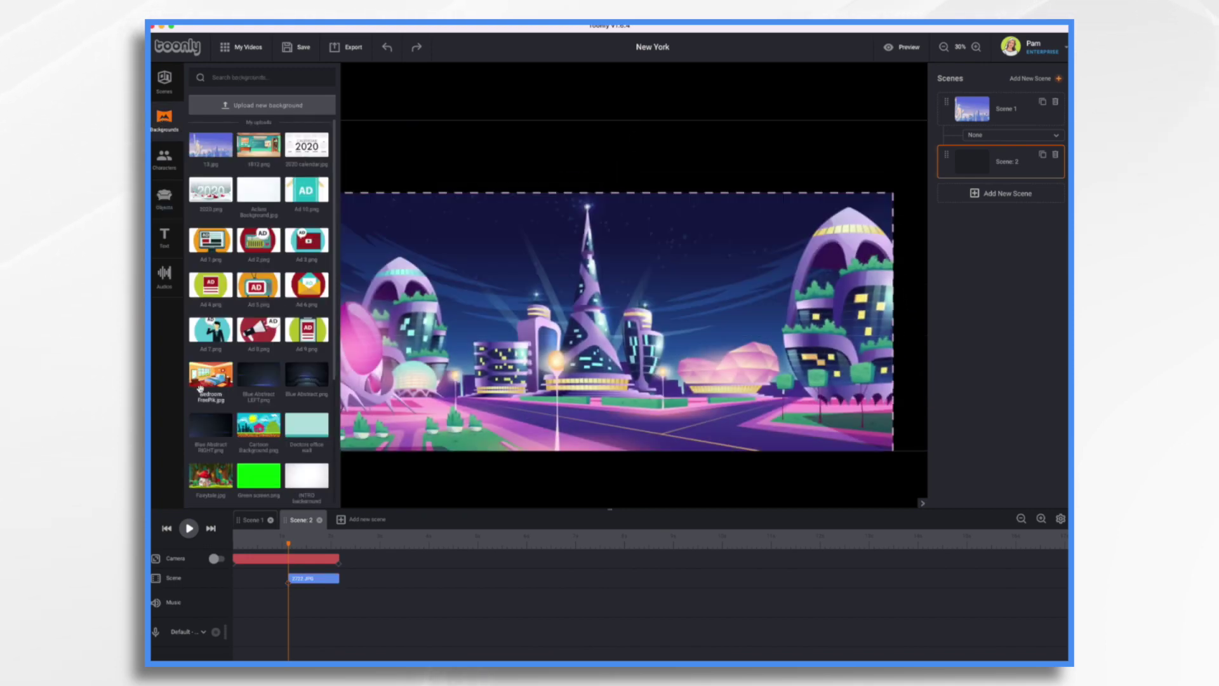
pyautogui.scroll(-3, 200, 388)
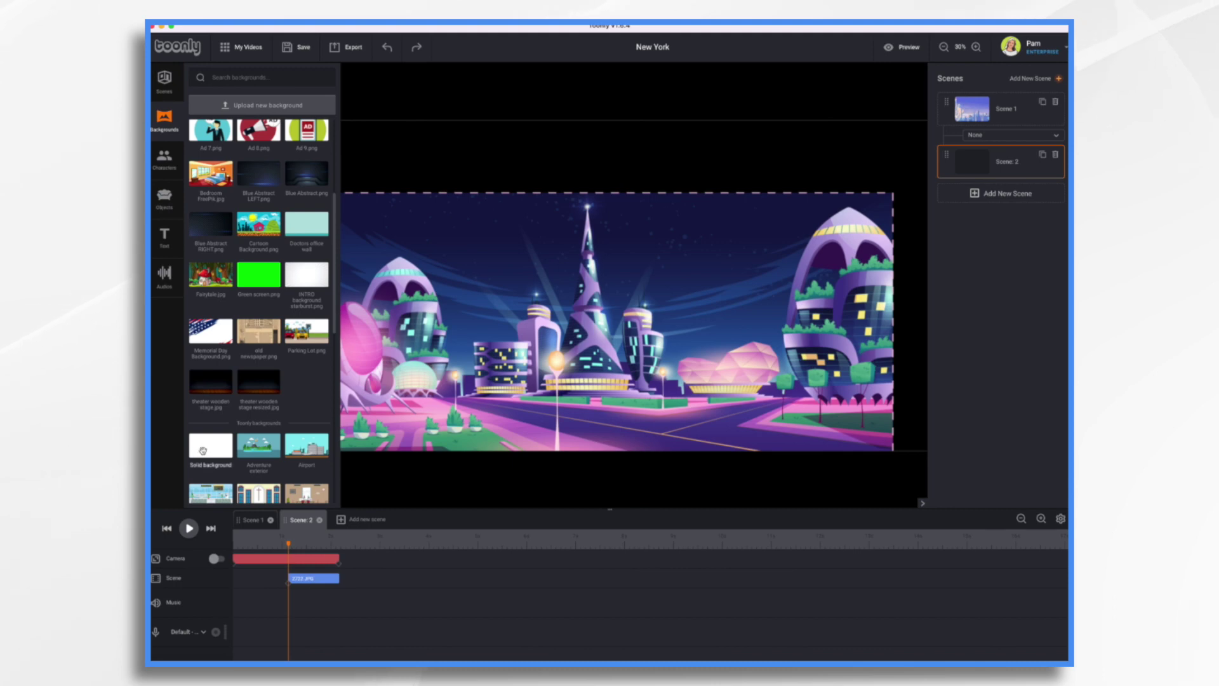
pyautogui.moveTo(202, 450); pyautogui.dragTo(571, 263)
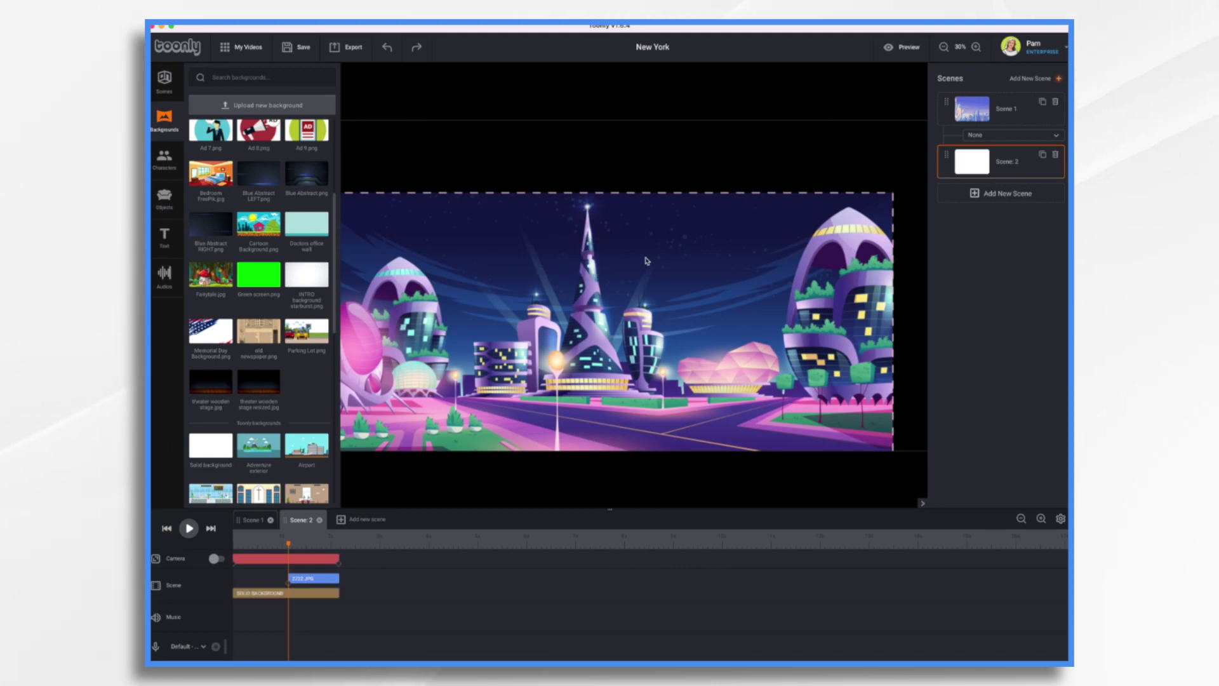
pyautogui.click(568, 290)
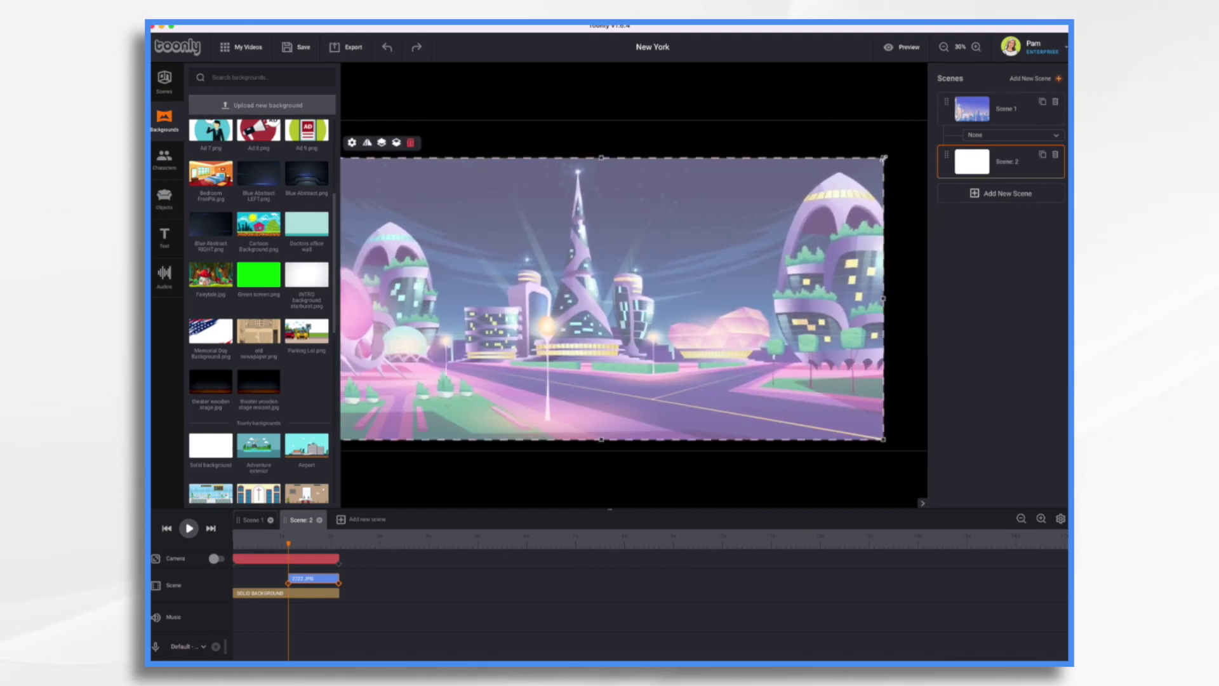
# Resize and nudge the 2722 city image until it sits centred on the Scene 2 stage.
pyautogui.moveTo(885, 157); pyautogui.dragTo(619, 301)
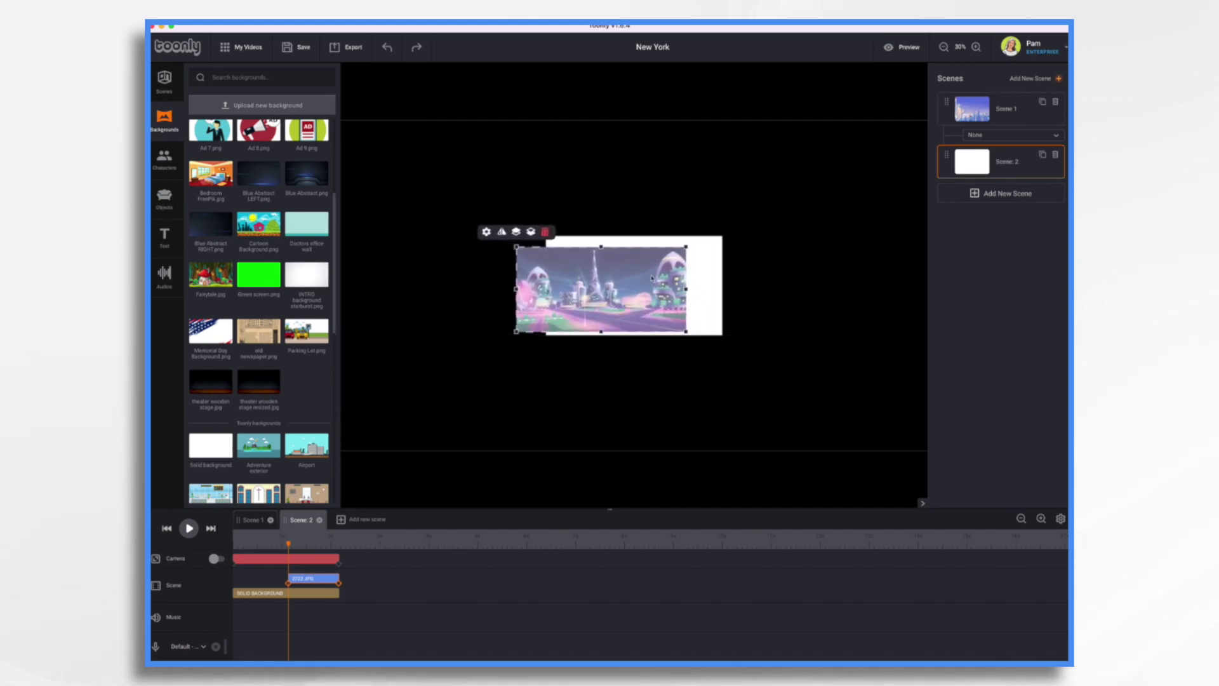
pyautogui.moveTo(685, 245); pyautogui.dragTo(734, 243)
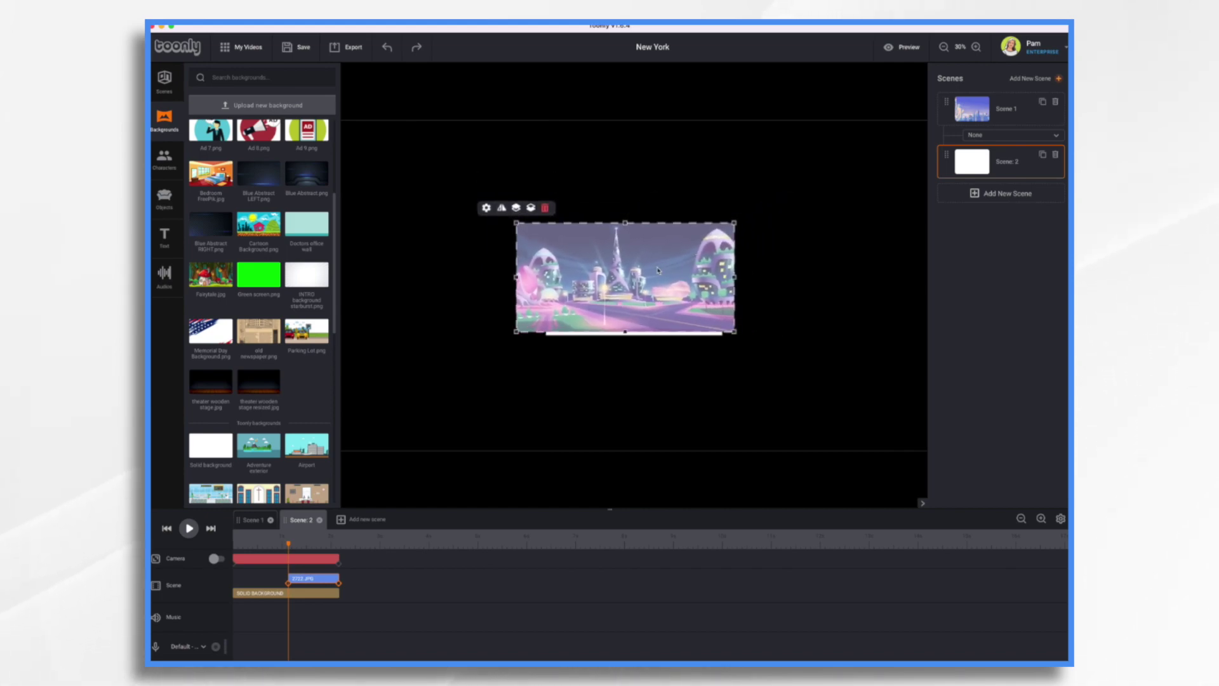
pyautogui.moveTo(658, 271); pyautogui.dragTo(740, 278)
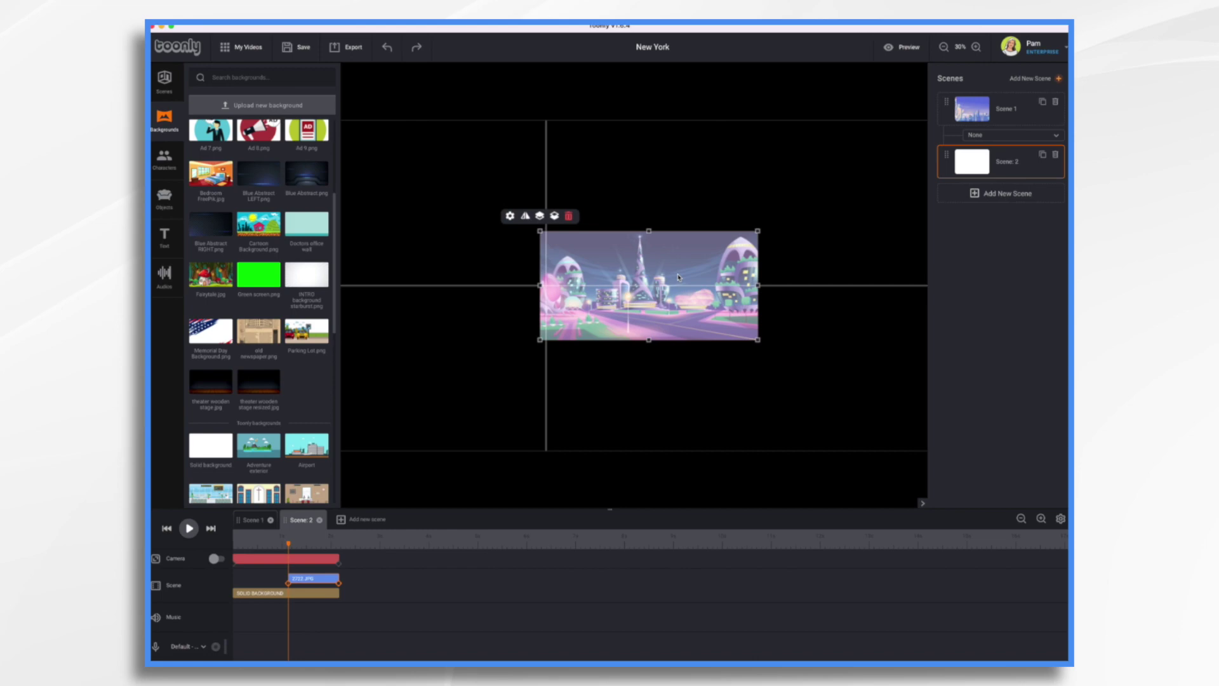
pyautogui.moveTo(678, 278)
pyautogui.mouseDown()
pyautogui.moveTo(767, 287)
pyautogui.moveTo(684, 279)
pyautogui.mouseUp()
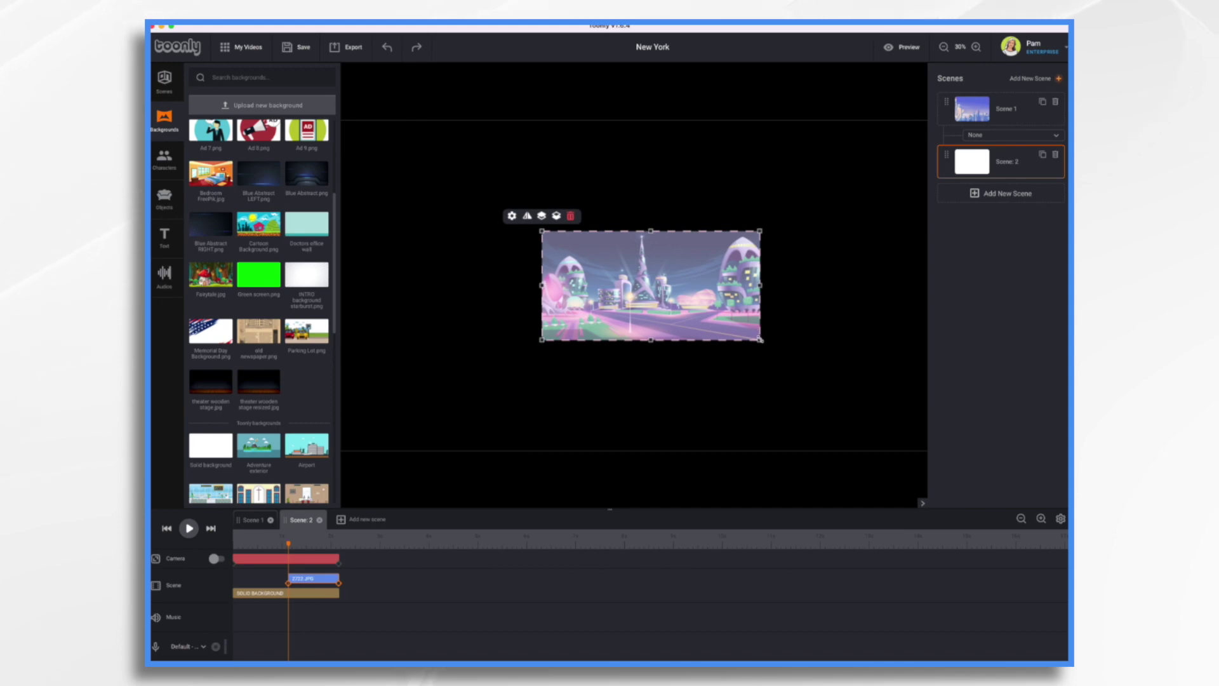
pyautogui.moveTo(760, 340); pyautogui.dragTo(693, 312)
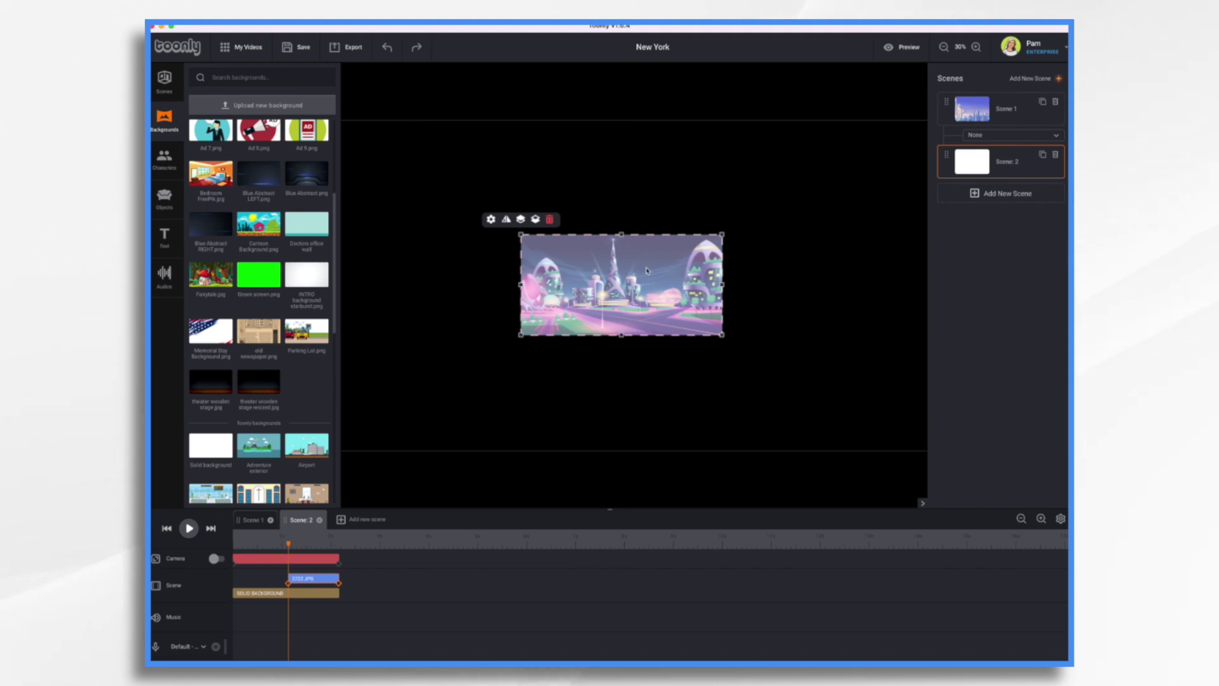
pyautogui.moveTo(616, 282)
pyautogui.mouseDown()
pyautogui.moveTo(676, 283)
pyautogui.moveTo(617, 283)
pyautogui.mouseUp()
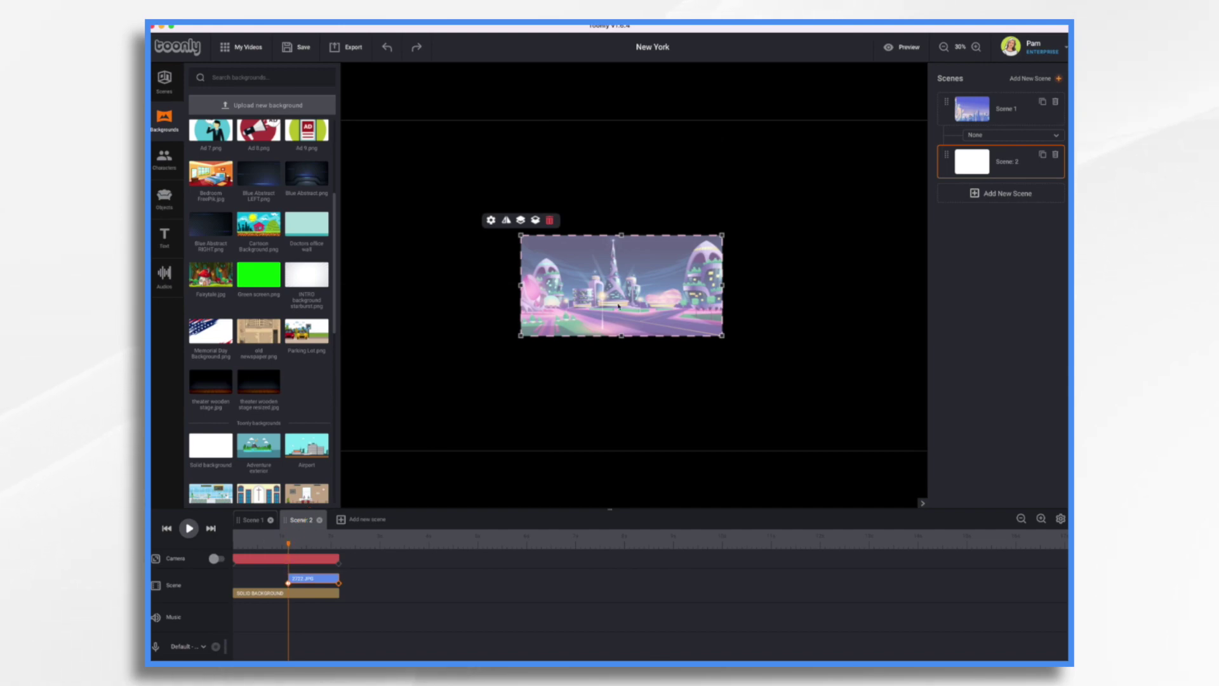
pyautogui.moveTo(619, 306); pyautogui.dragTo(644, 308)
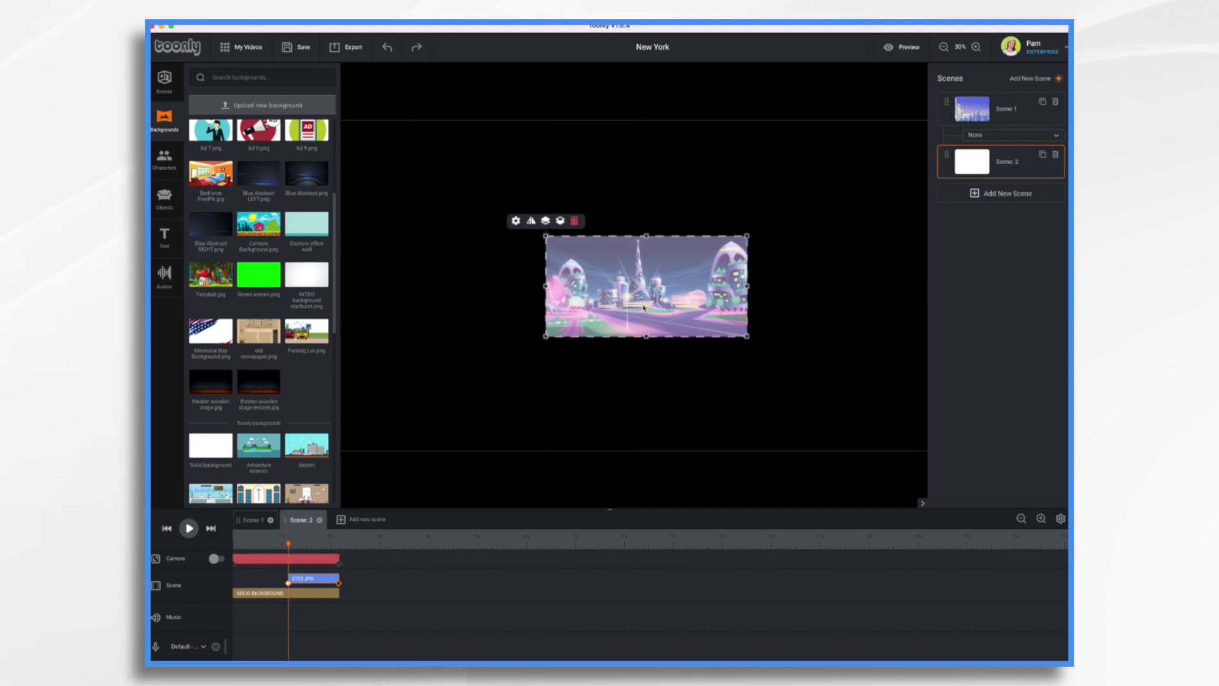
# Stretch the 2722.JPG and solid background clips much longer, then play Scene 2 from the start.
pyautogui.click(340, 588)
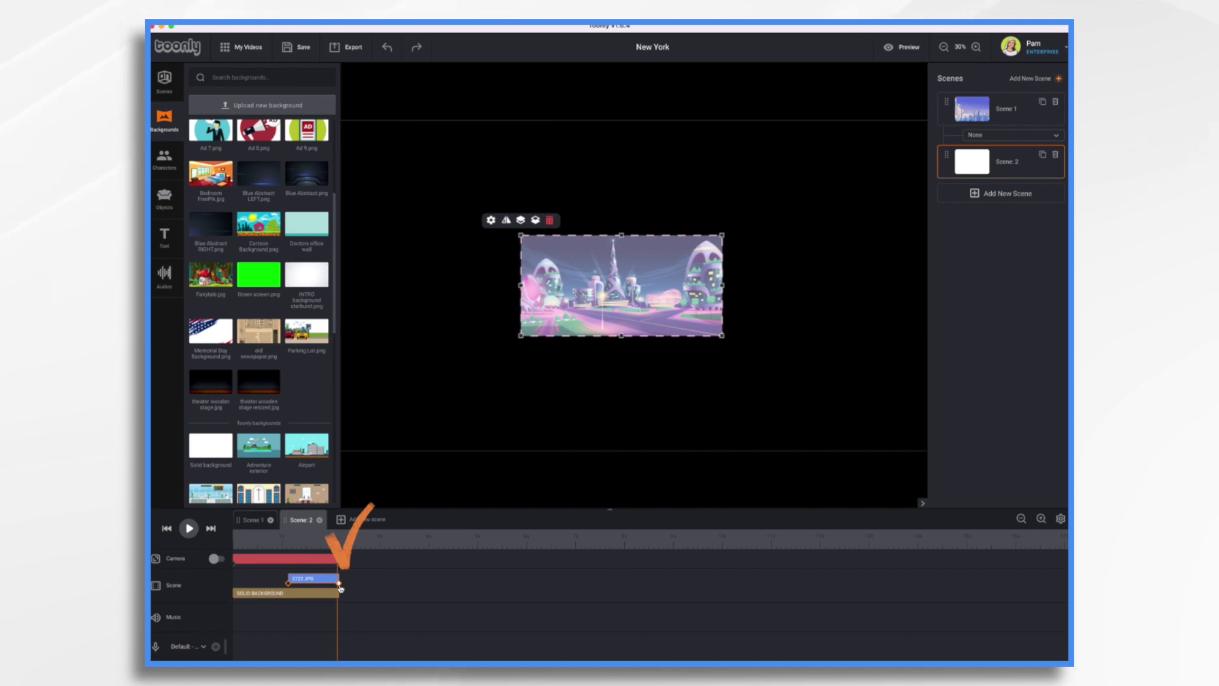
pyautogui.click(976, 47)
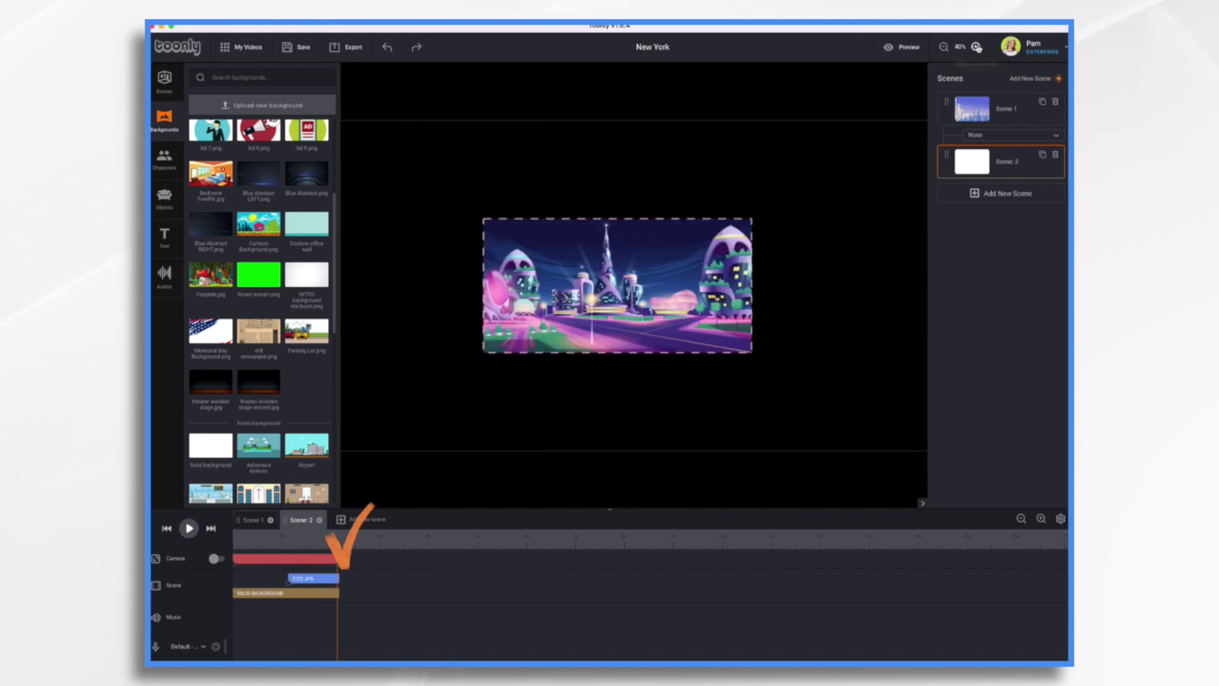
pyautogui.click(977, 47)
pyautogui.click(977, 47)
pyautogui.click(976, 47)
pyautogui.click(977, 47)
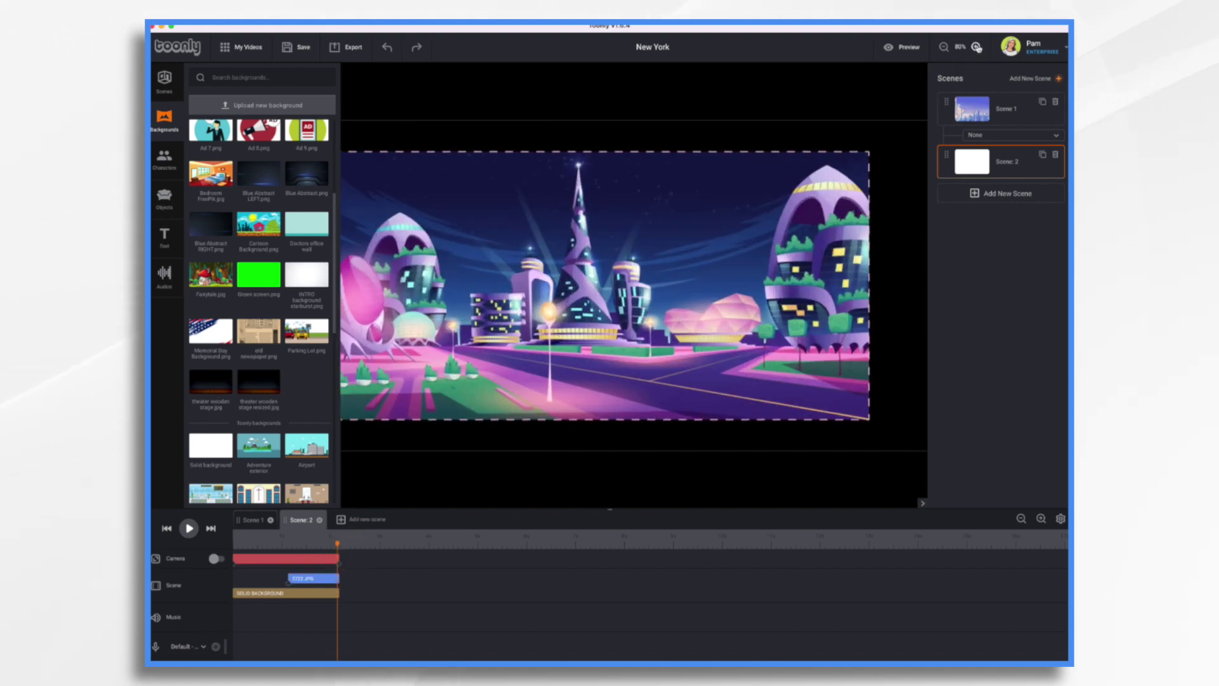
pyautogui.click(977, 47)
pyautogui.click(977, 47)
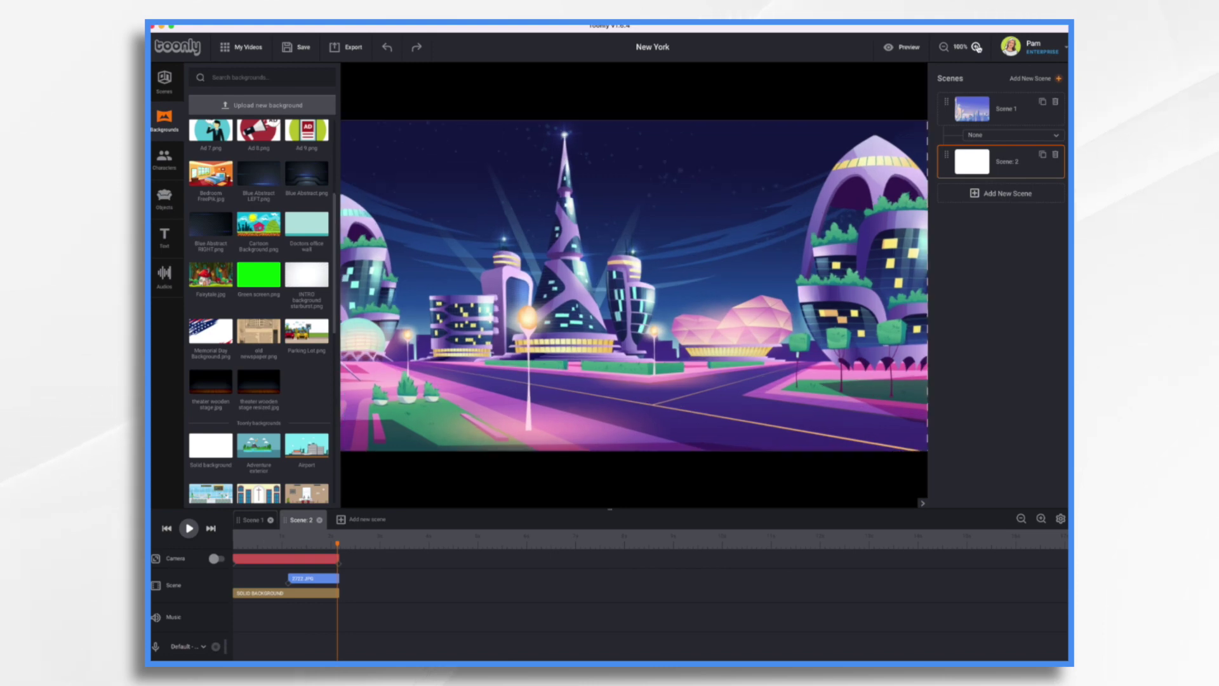
pyautogui.moveTo(340, 579); pyautogui.dragTo(537, 595)
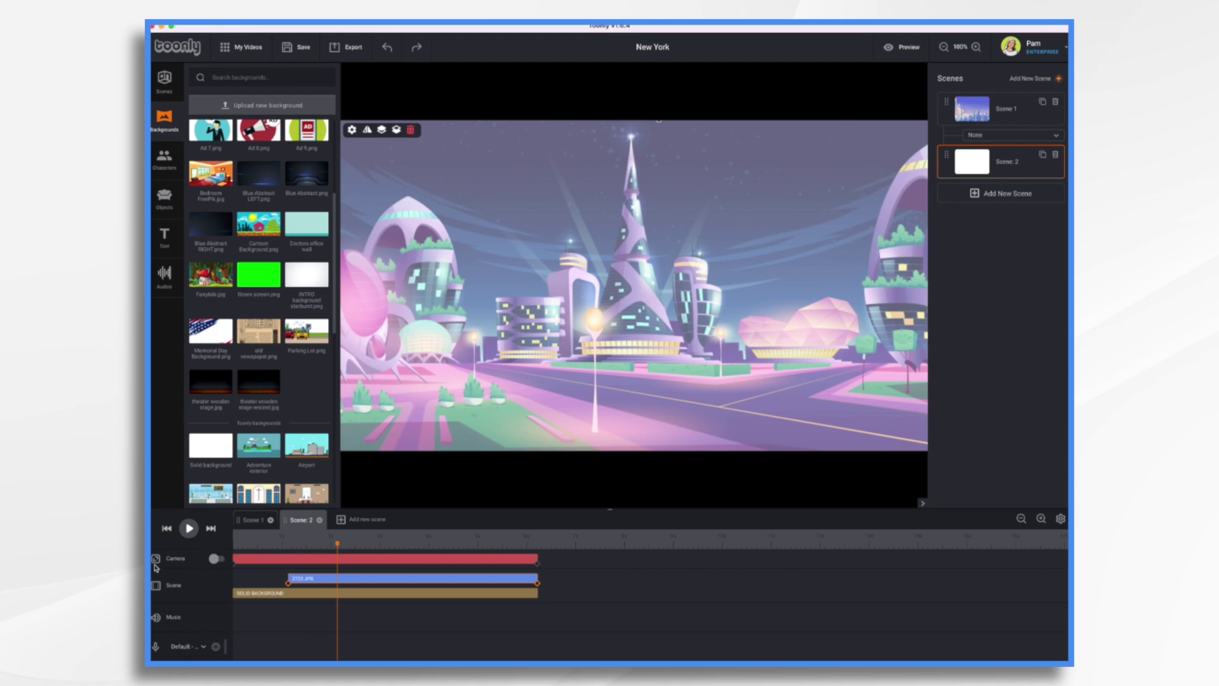
pyautogui.click(166, 529)
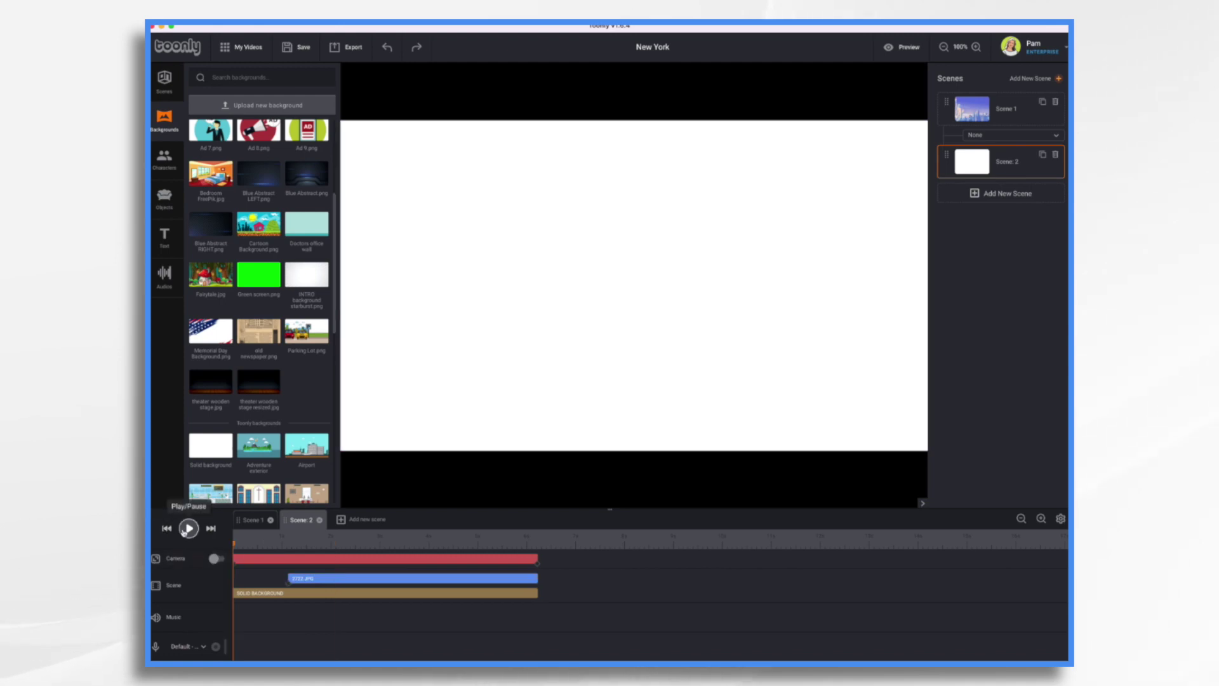
pyautogui.click(189, 529)
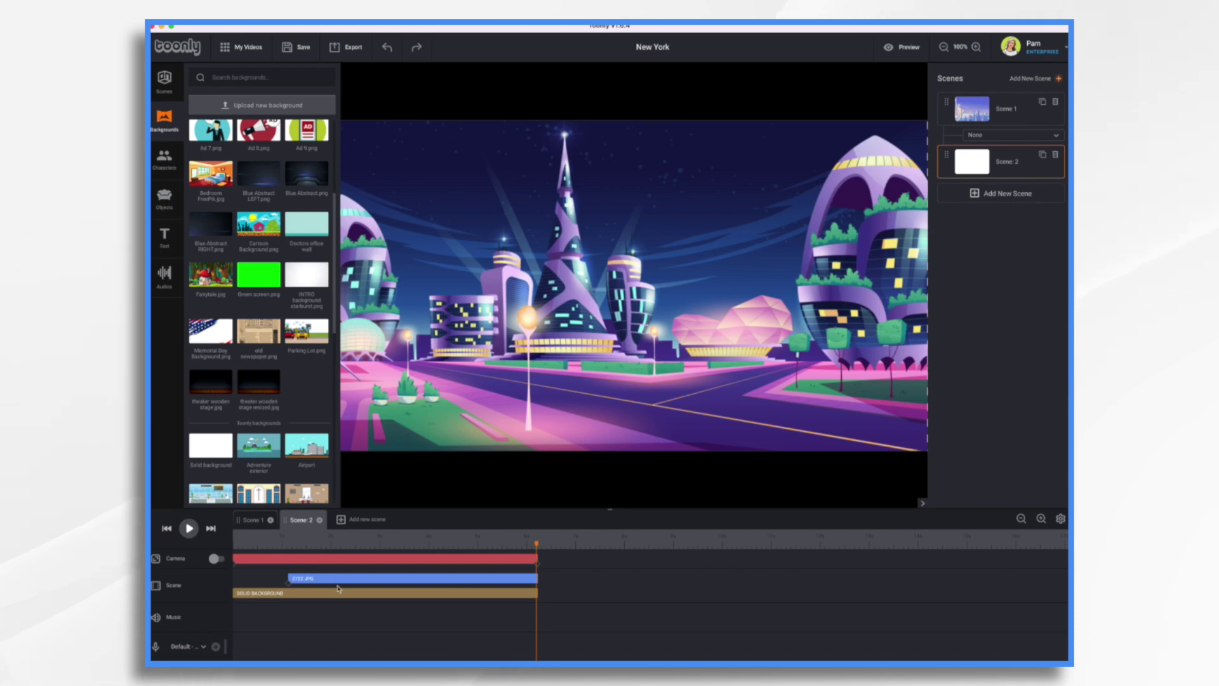
# Set the 2722 city image's In Effect and Out Effect to Instant instead of Bounce.
pyautogui.click(372, 581)
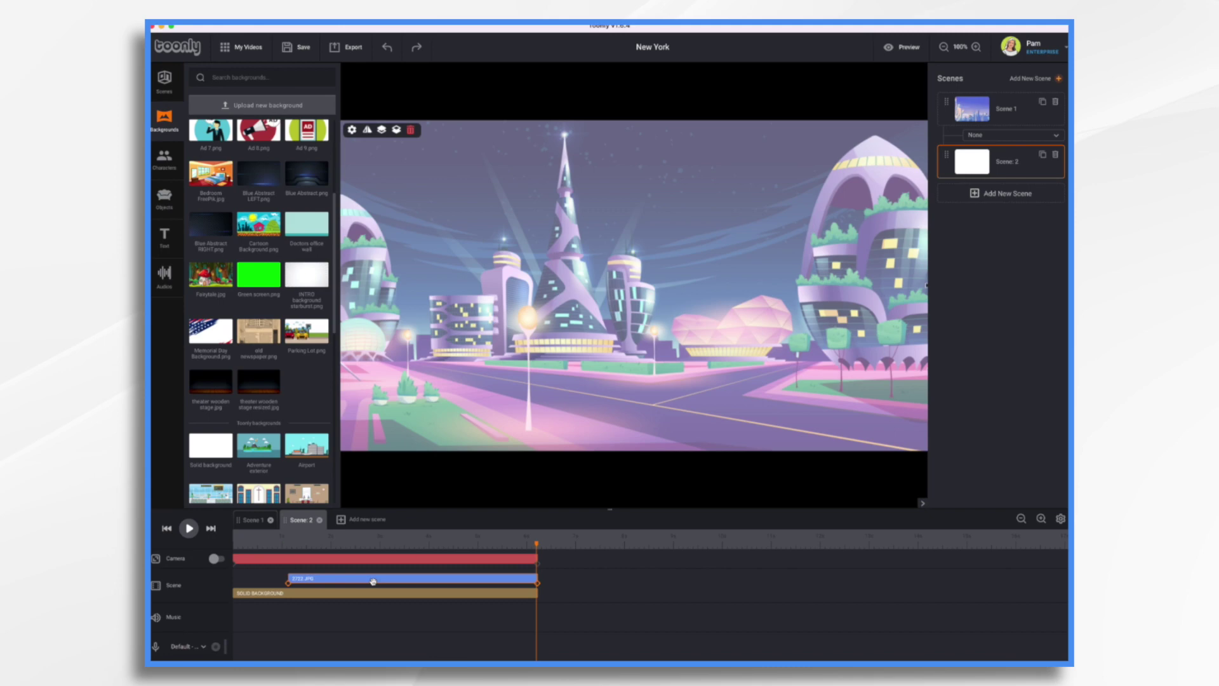
pyautogui.click(352, 130)
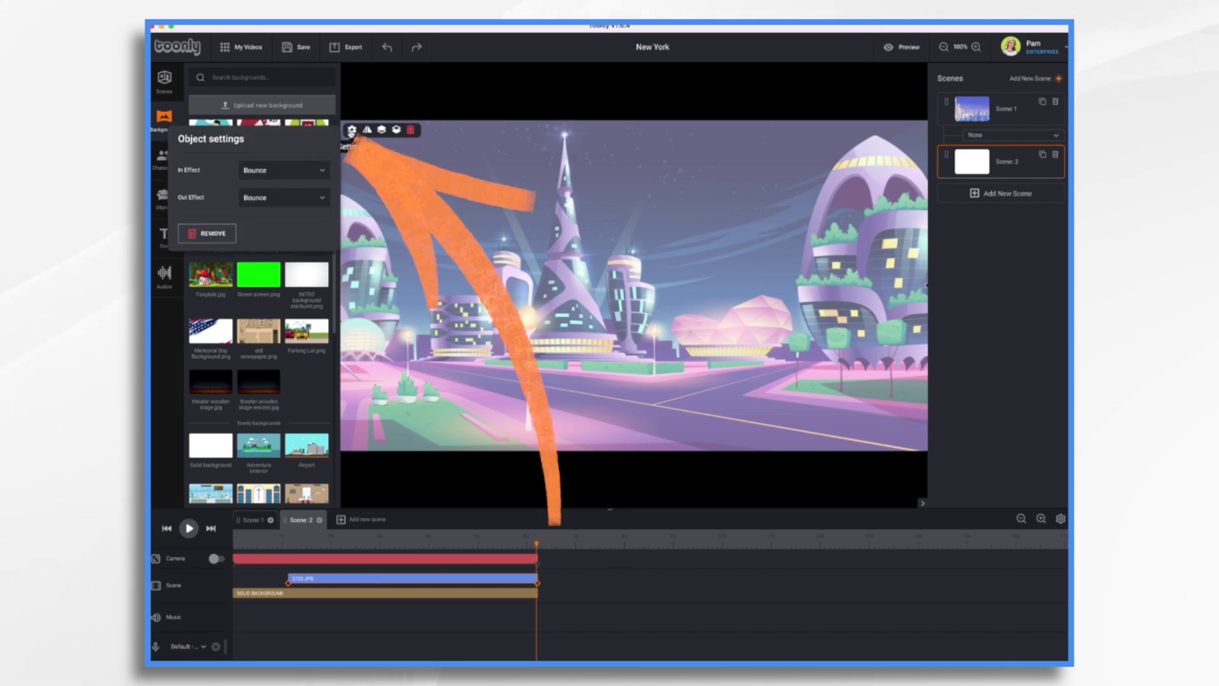
pyautogui.click(306, 171)
pyautogui.click(277, 193)
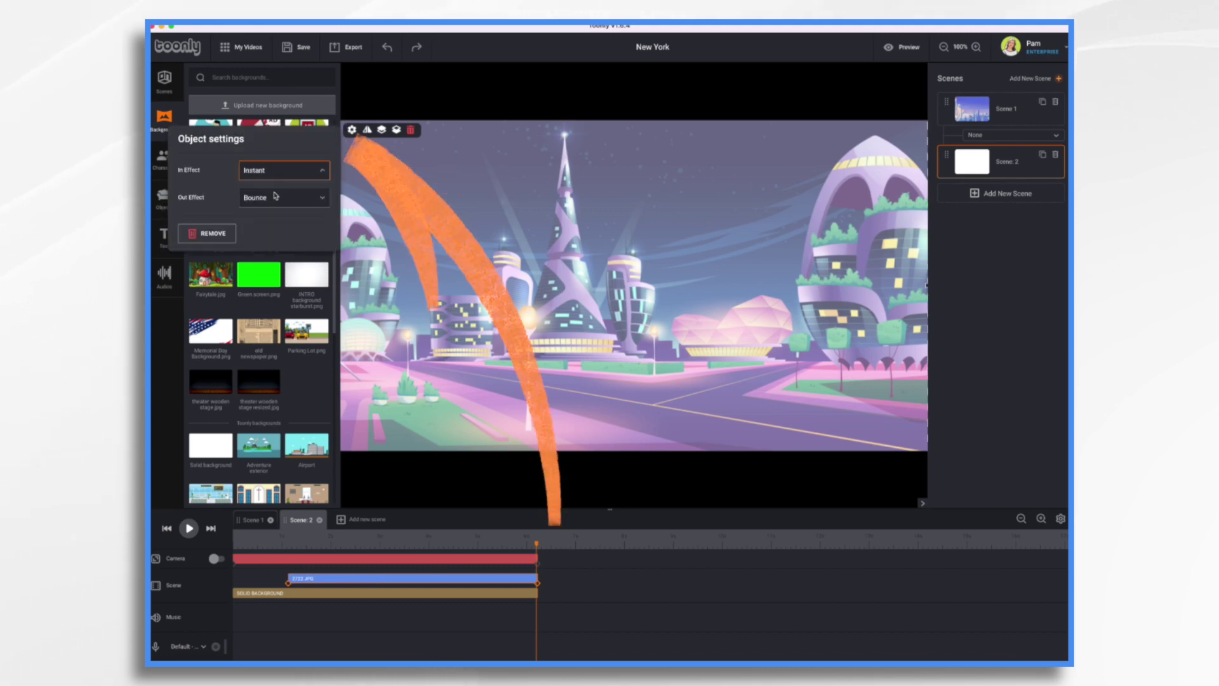
pyautogui.click(277, 199)
pyautogui.click(273, 220)
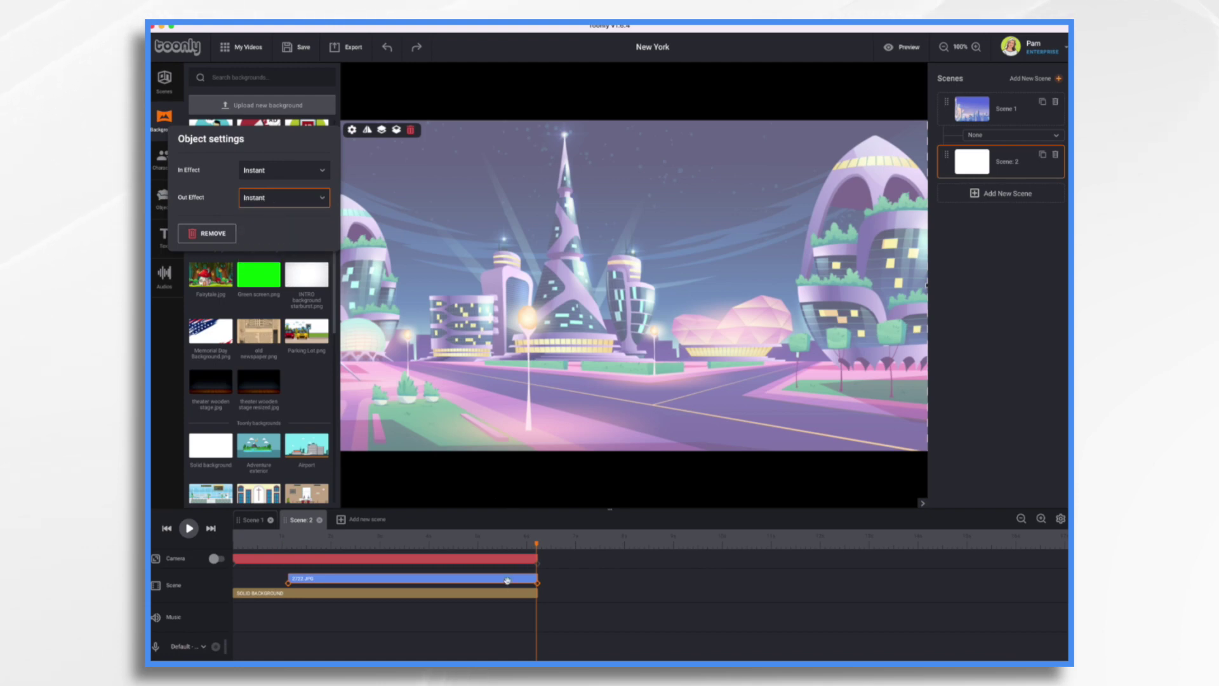
pyautogui.moveTo(536, 546); pyautogui.dragTo(355, 544)
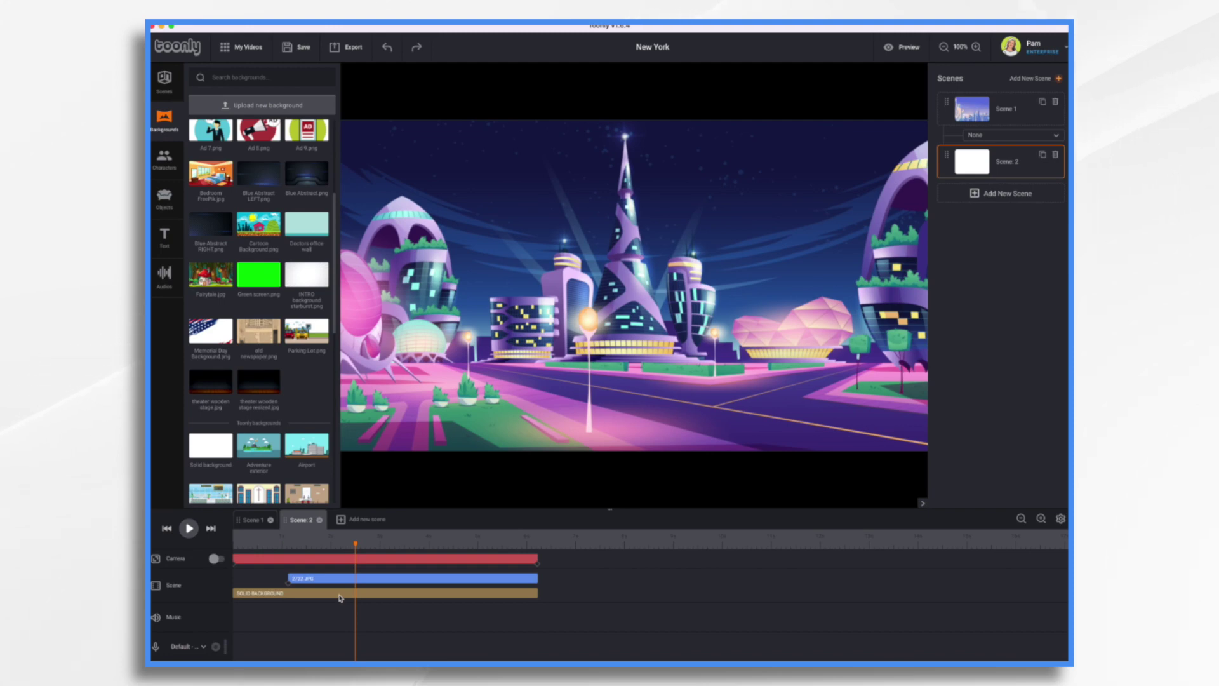
# Remove the Solid Background clip, extend the city image clip to the scene start, and play Scene 2.
pyautogui.click(339, 594)
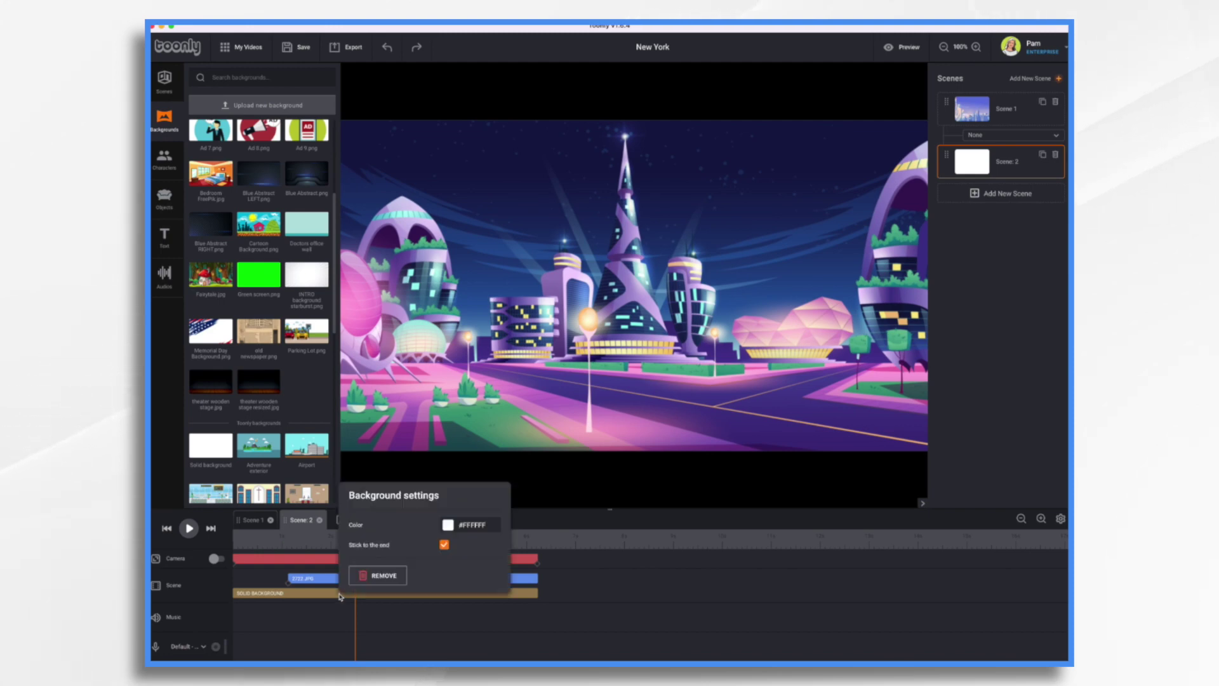
pyautogui.click(378, 575)
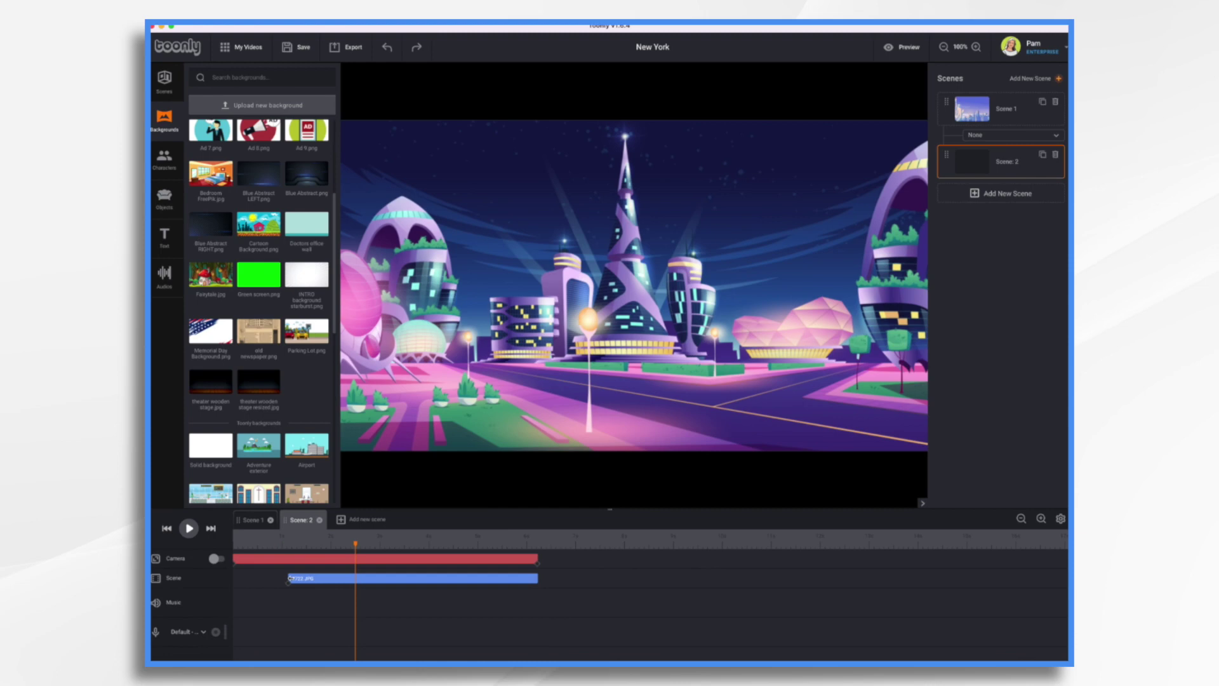
pyautogui.moveTo(289, 578); pyautogui.dragTo(229, 578)
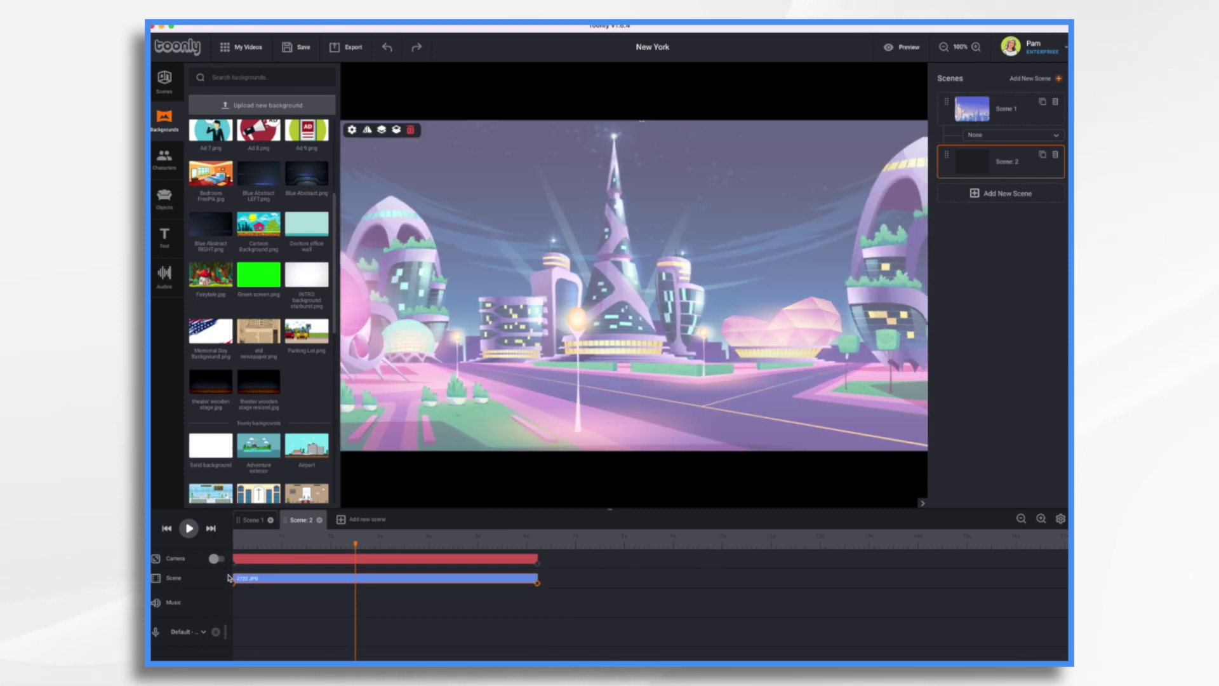
pyautogui.click(188, 529)
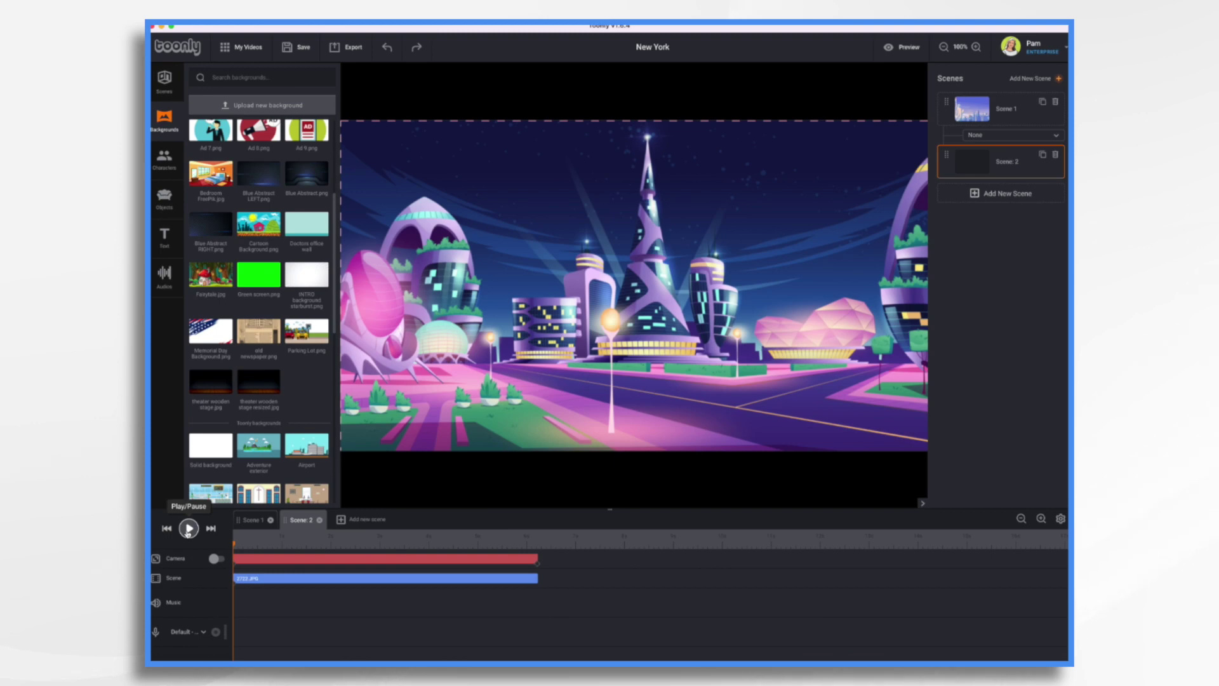
pyautogui.click(188, 529)
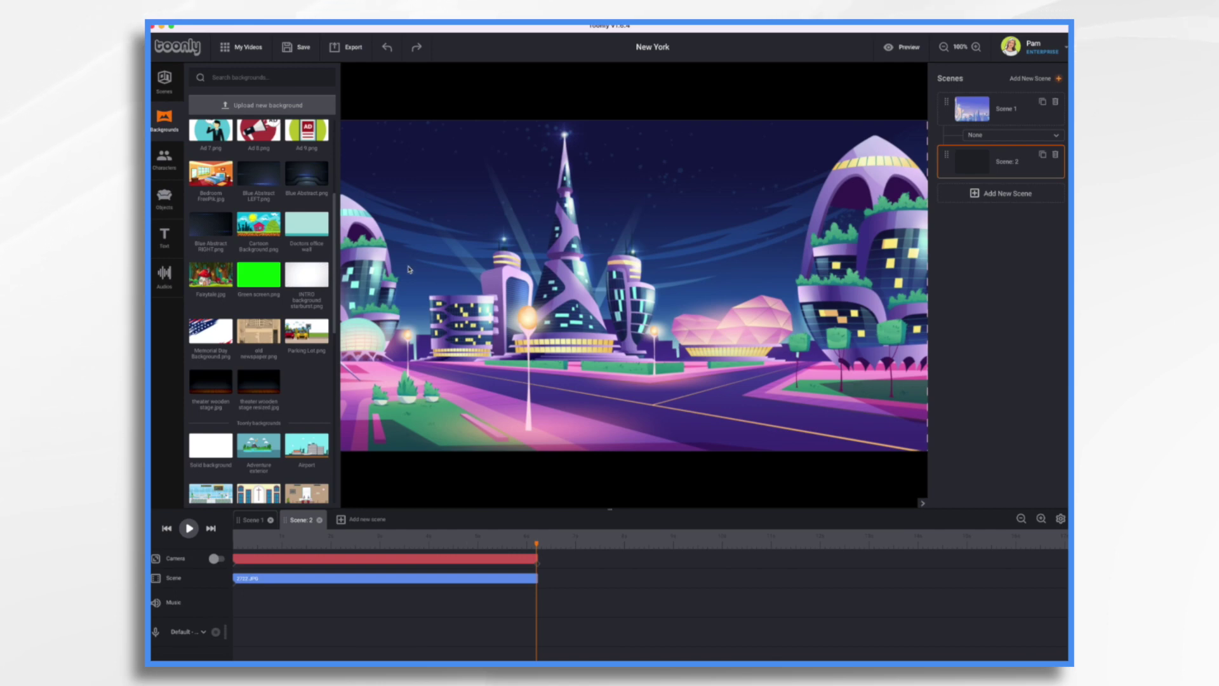
# Search the characters, add the Spaceman in front of the future city, and preview the scene.
pyautogui.click(164, 159)
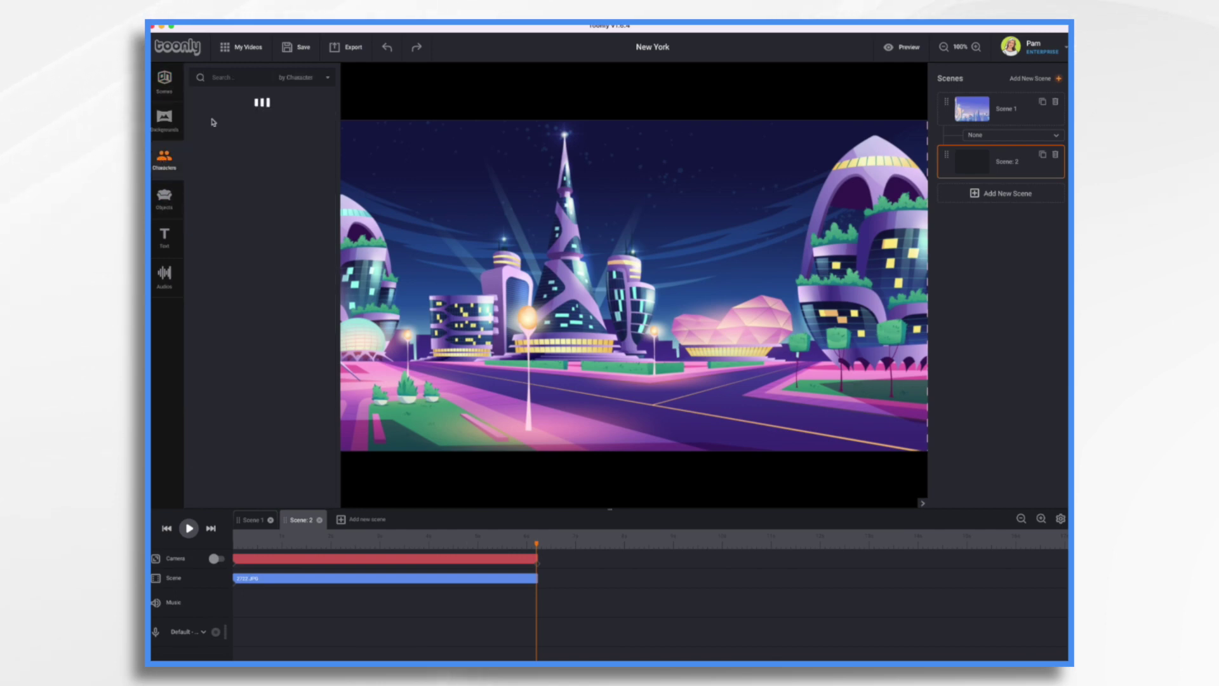
pyautogui.click(232, 76)
pyautogui.write('soa')
pyautogui.write('e')
pyautogui.click(211, 132)
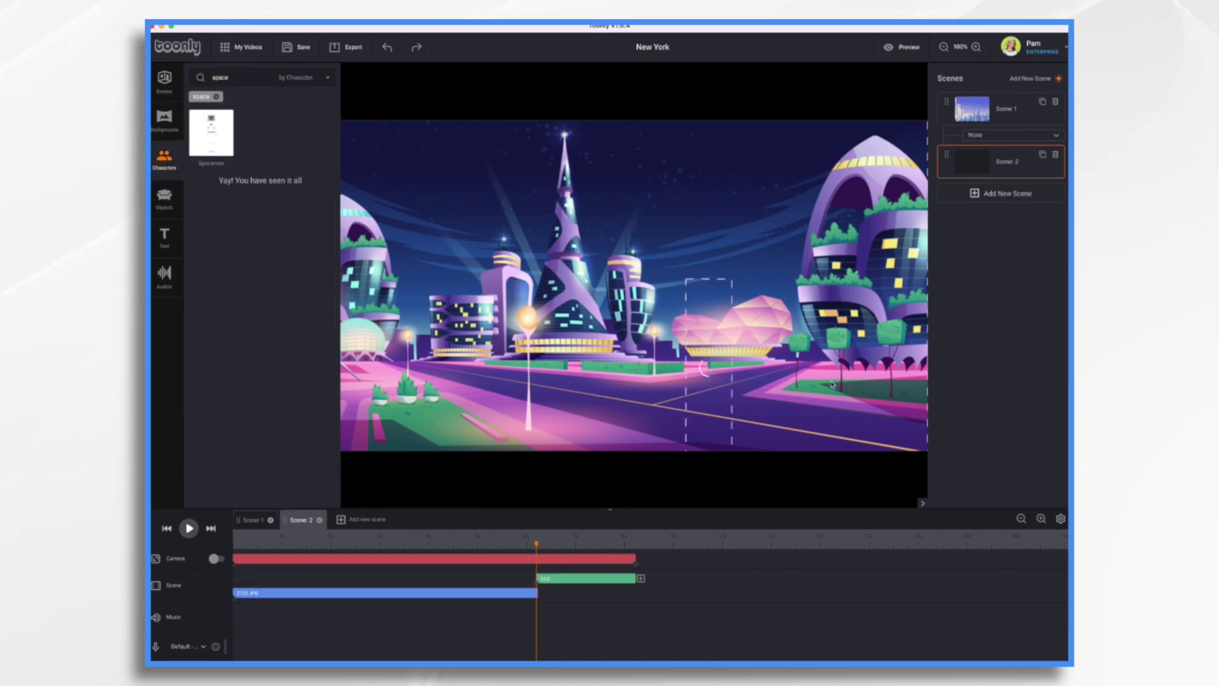
pyautogui.click(189, 528)
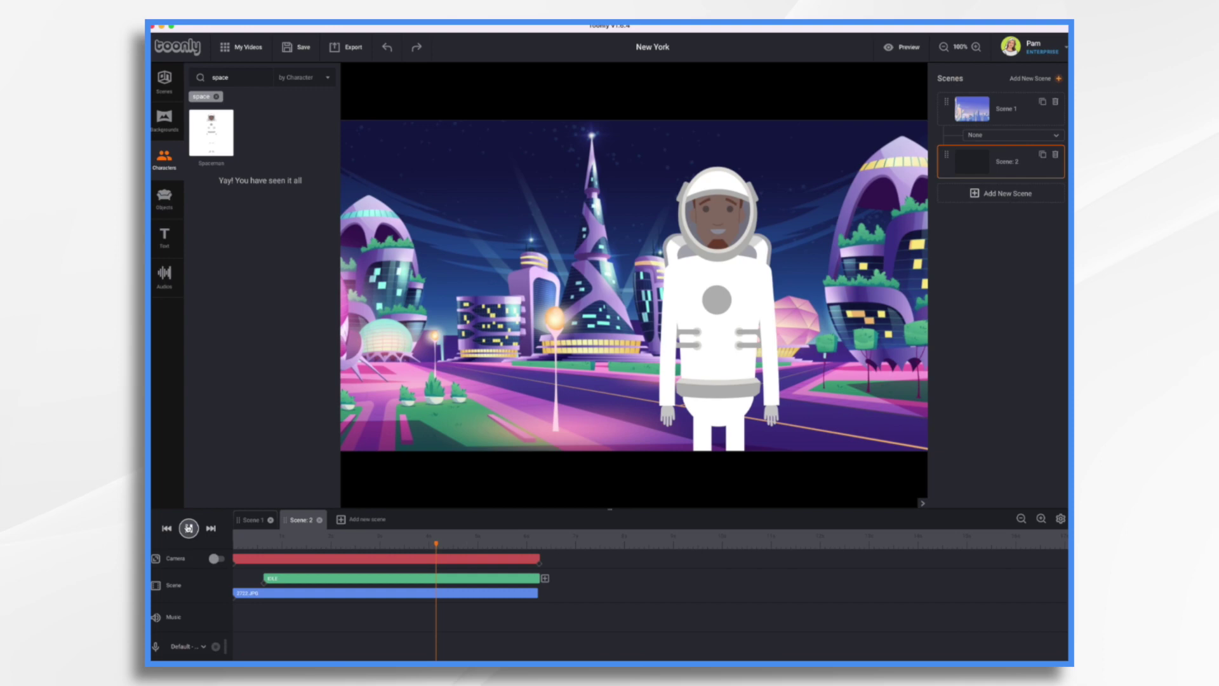
pyautogui.click(188, 529)
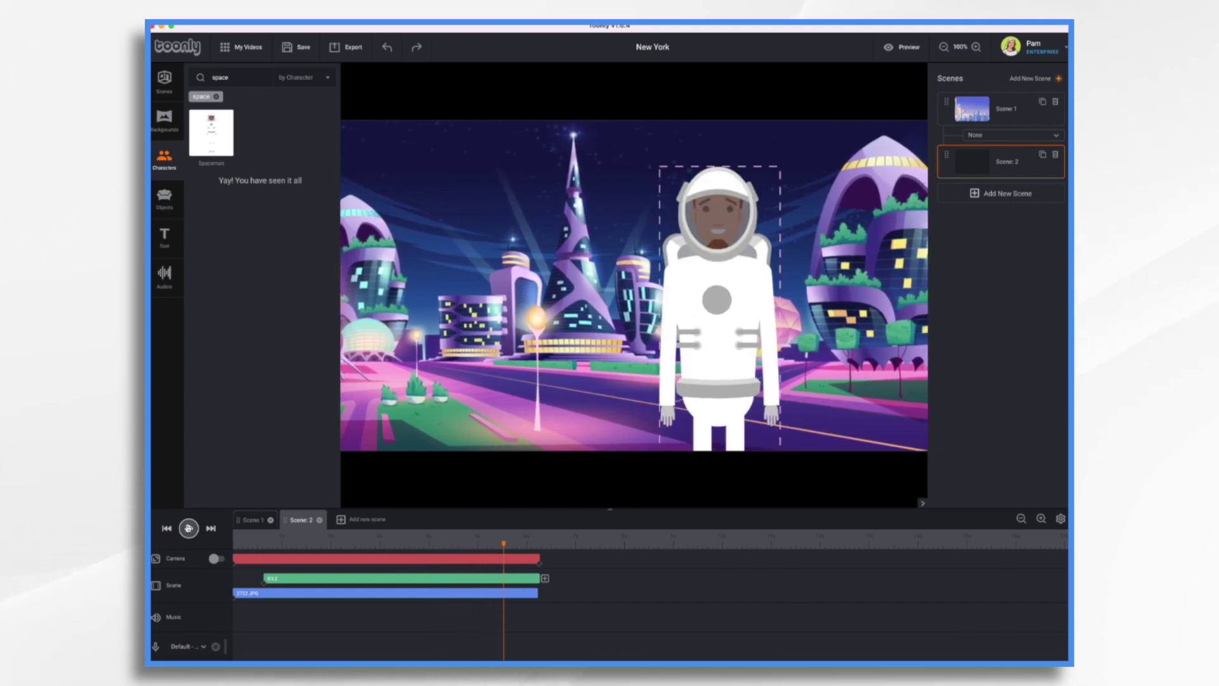